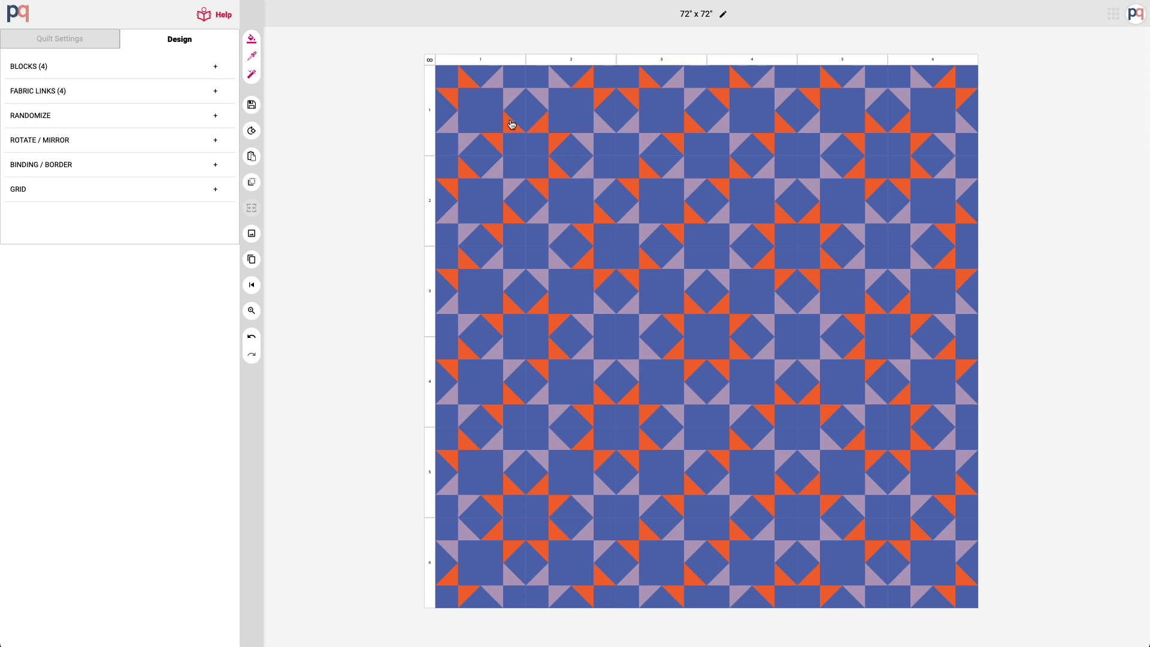
# - Insert empty columns on both sides of the second star column
pyautogui.click(569, 61)
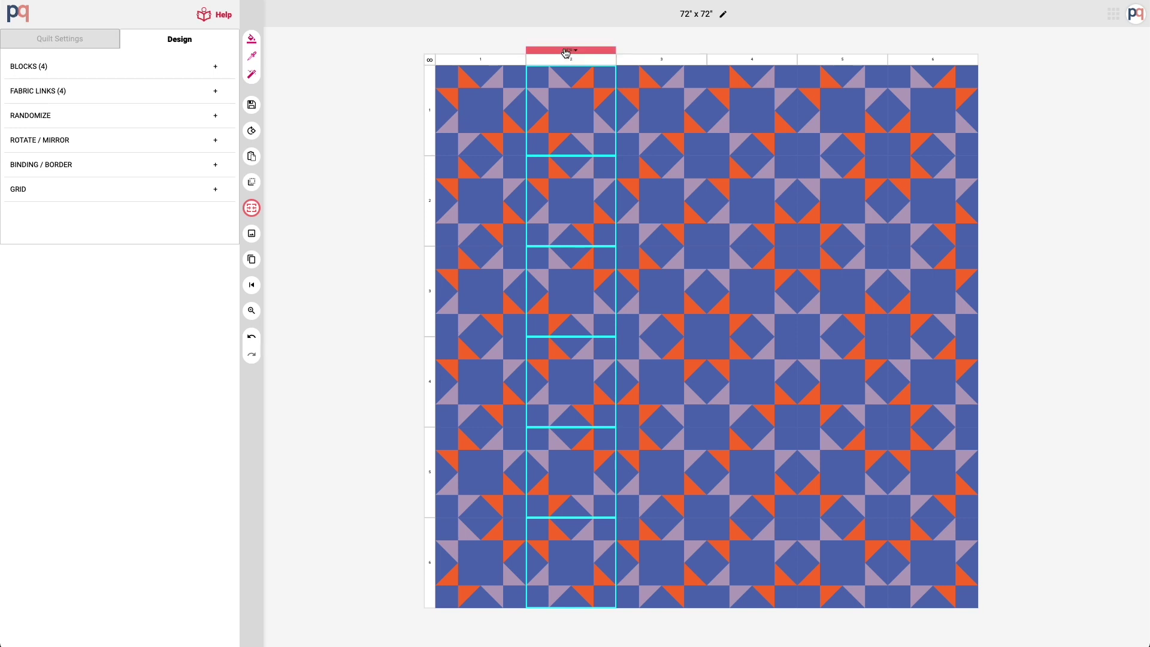
pyautogui.click(566, 53)
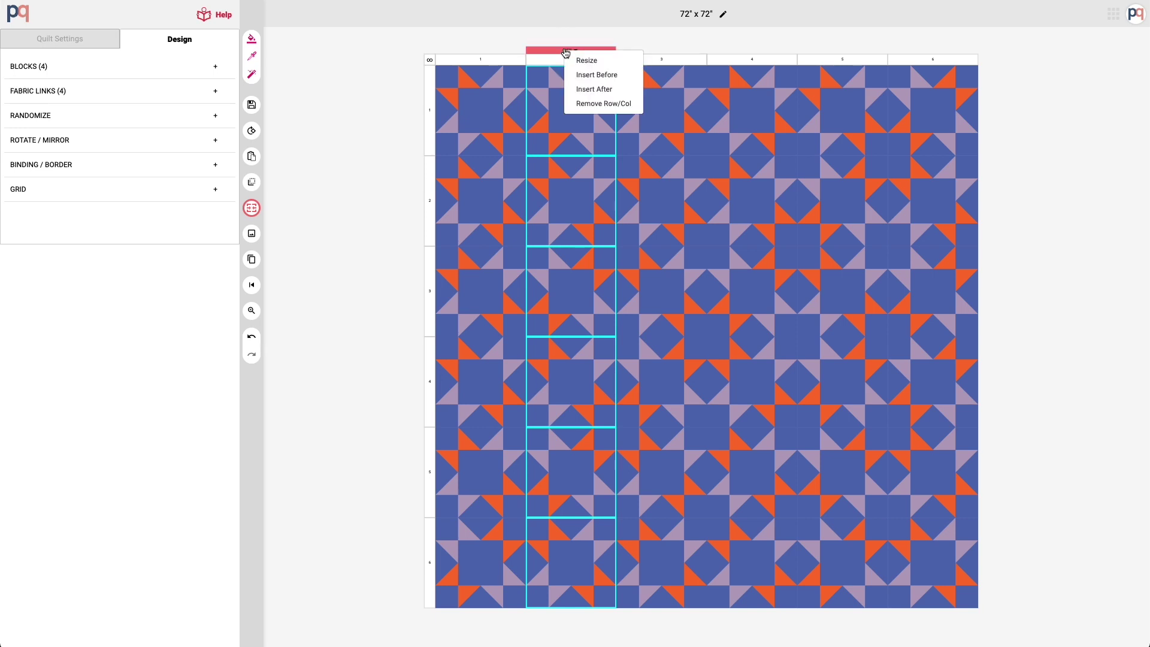
pyautogui.click(590, 78)
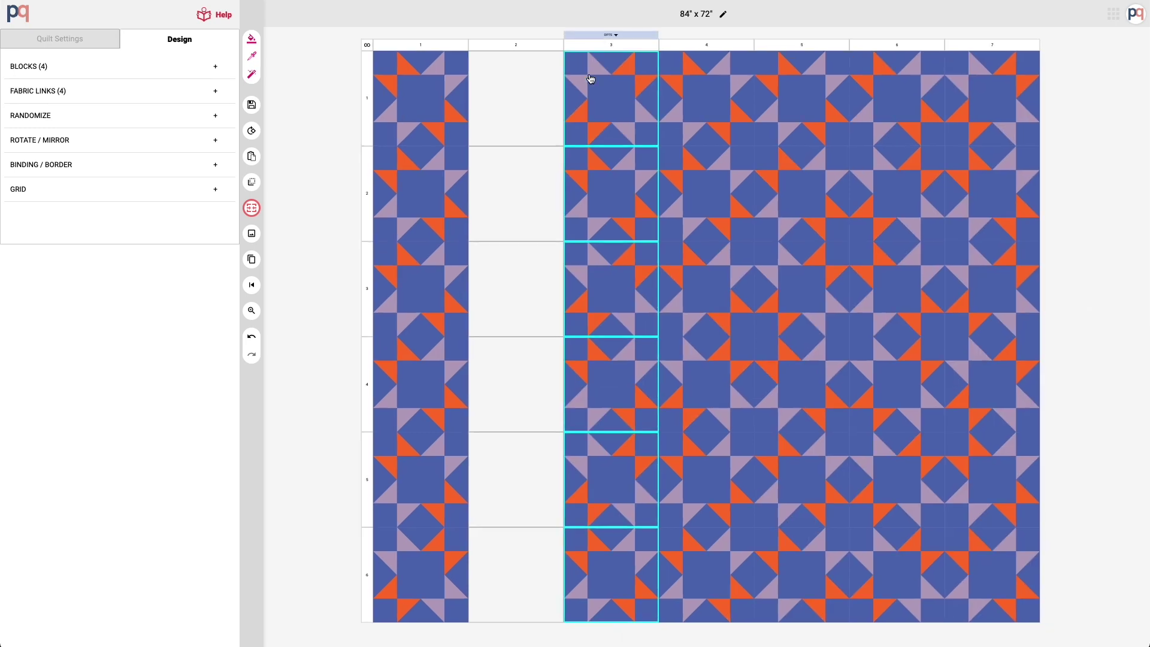
pyautogui.click(617, 40)
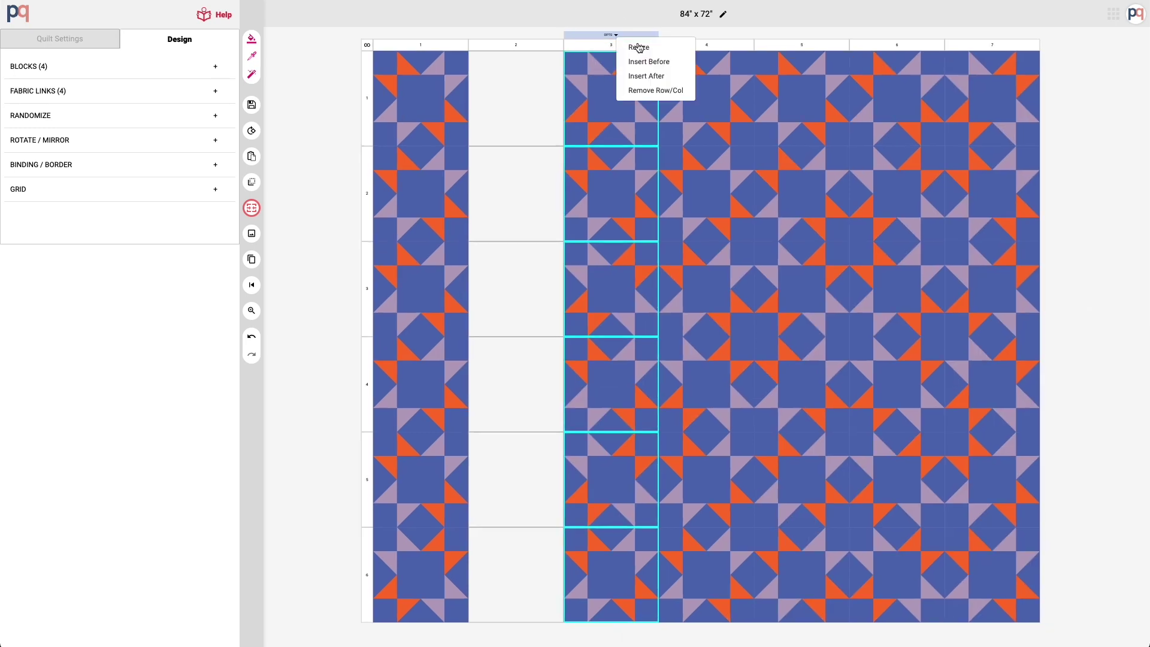
pyautogui.click(647, 77)
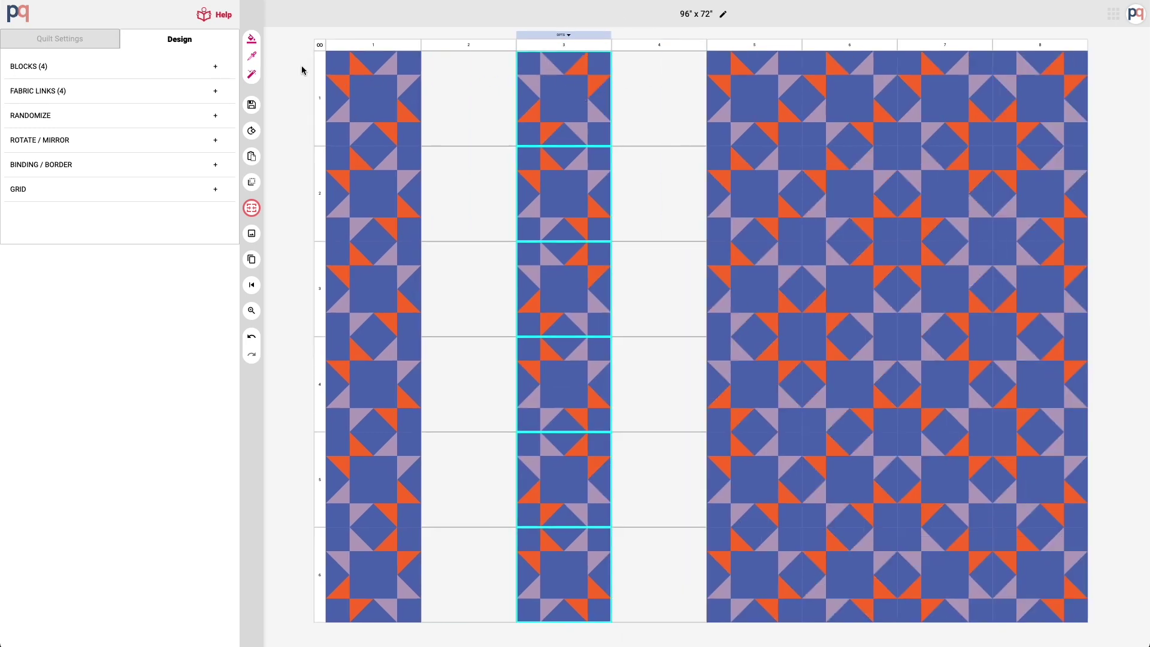
pyautogui.click(287, 71)
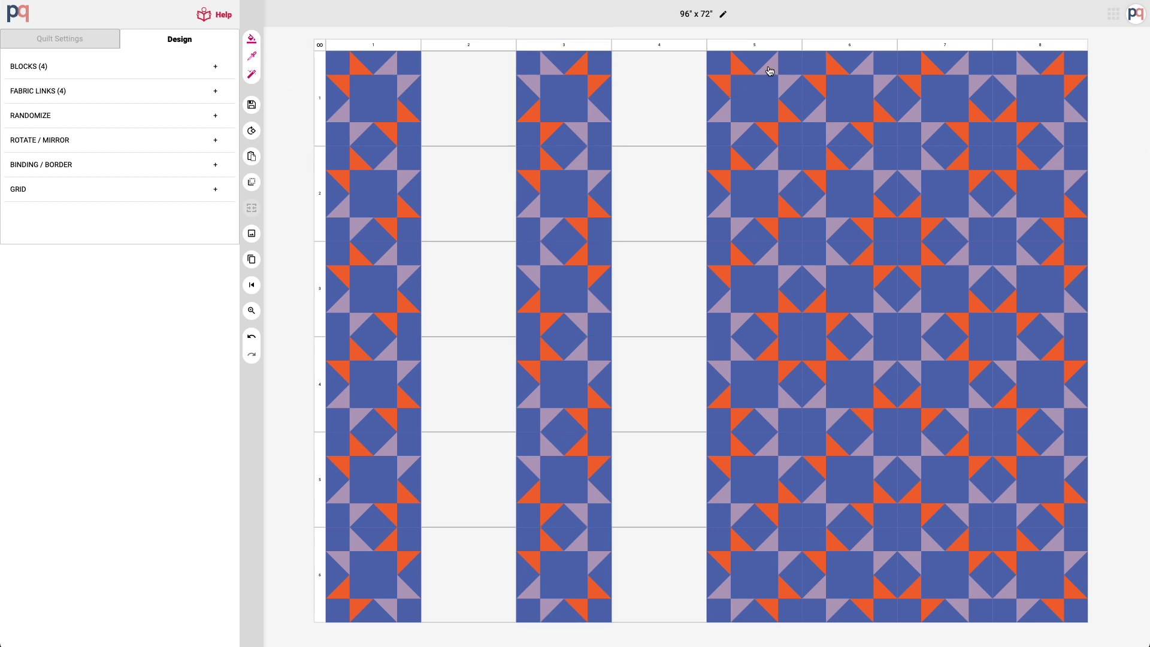
# - Insert empty columns around star column 6 and after column 9, giving 11 columns
pyautogui.click(865, 47)
pyautogui.click(851, 35)
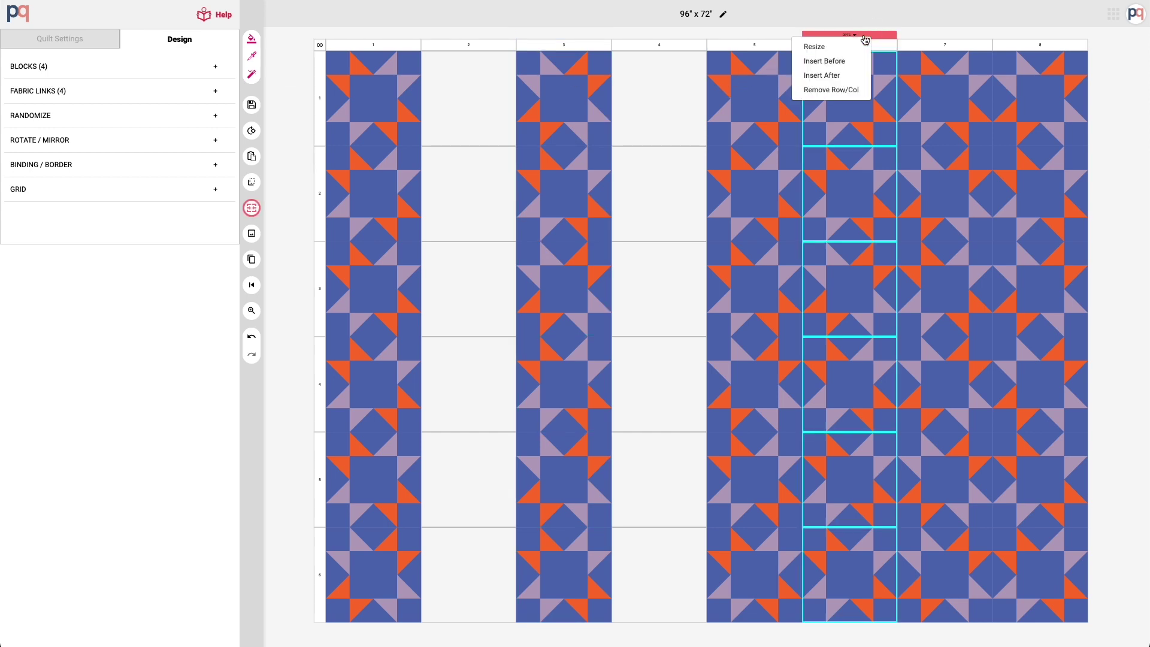
pyautogui.click(836, 61)
pyautogui.click(883, 42)
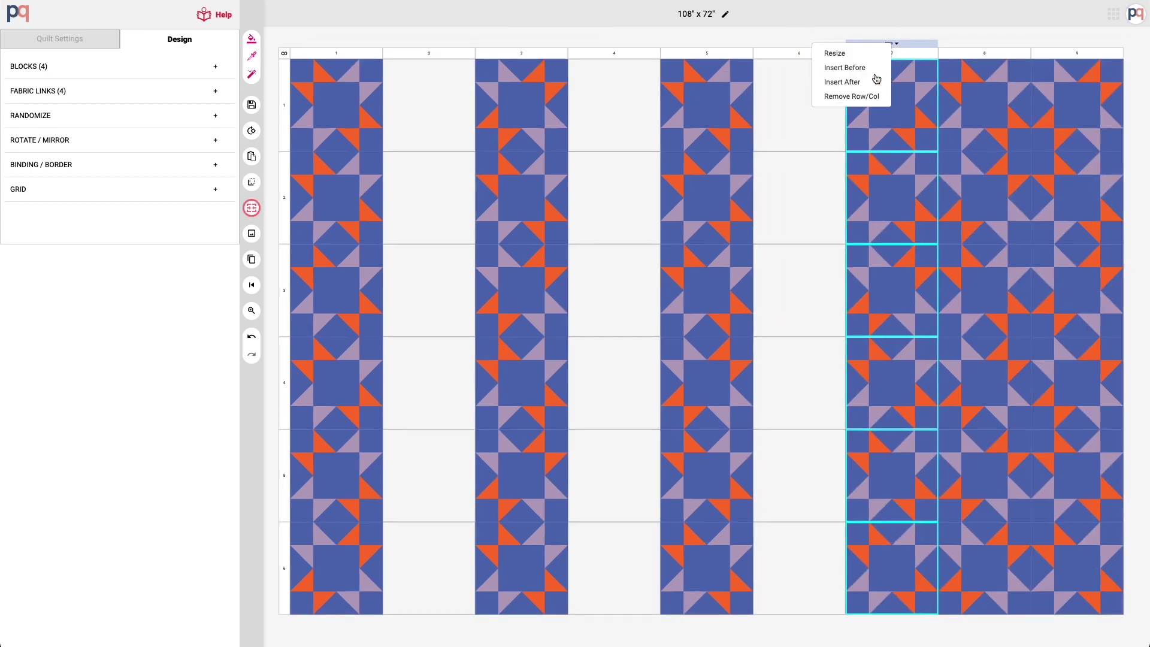
pyautogui.click(865, 78)
pyautogui.click(958, 63)
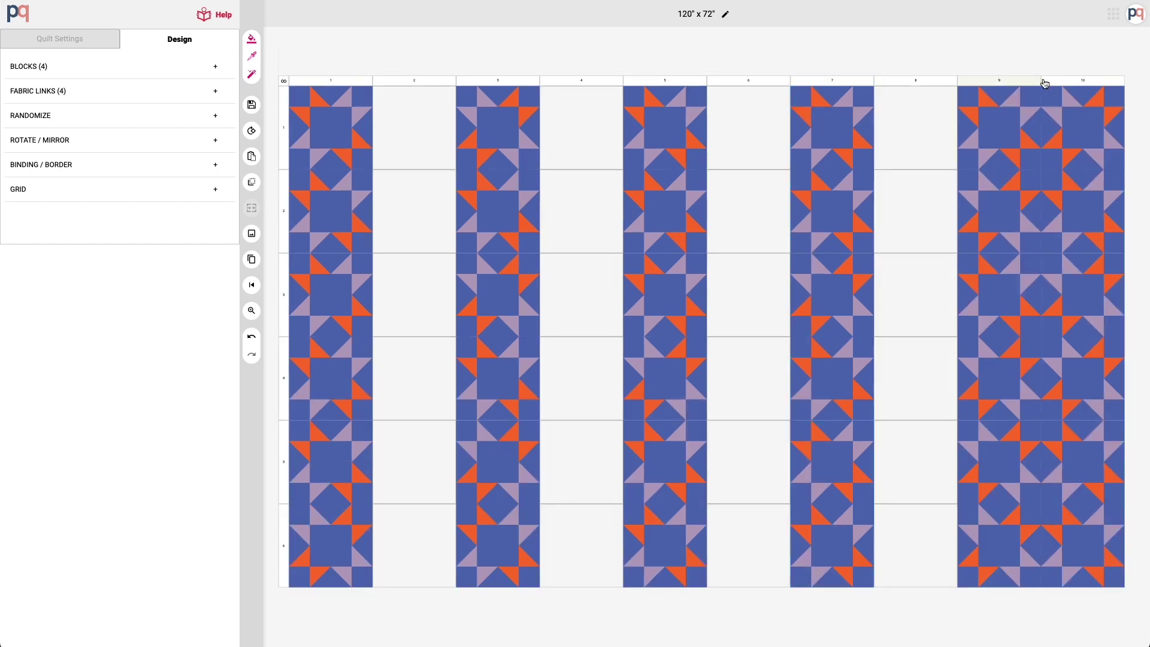
pyautogui.click(1013, 86)
pyautogui.click(1011, 72)
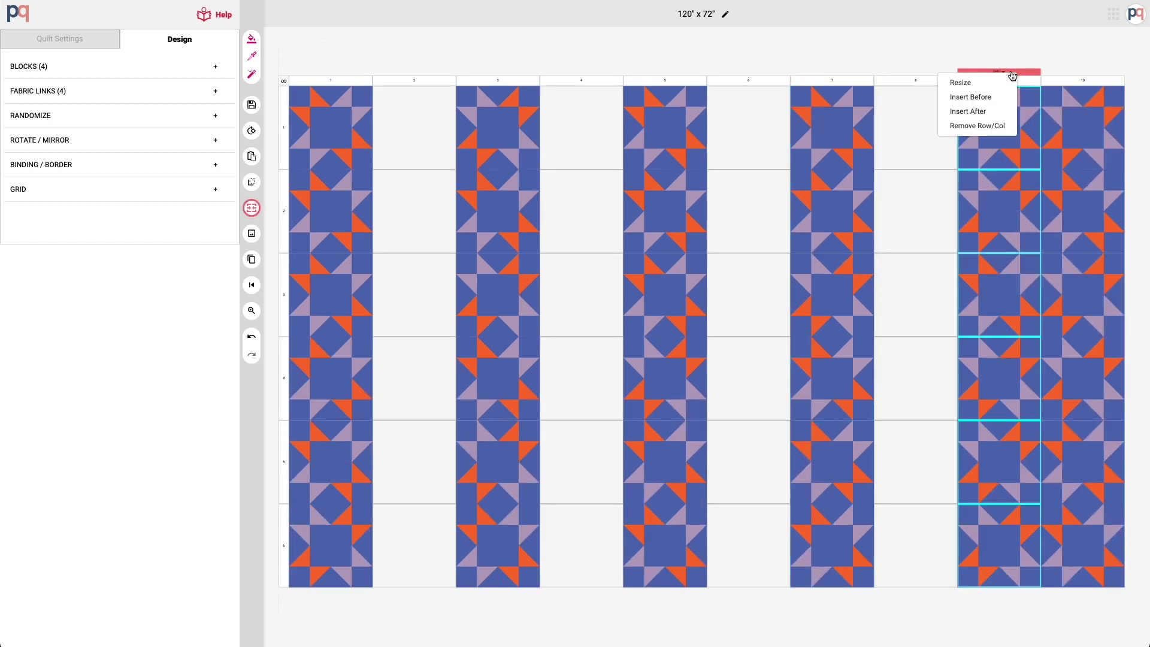
pyautogui.click(981, 112)
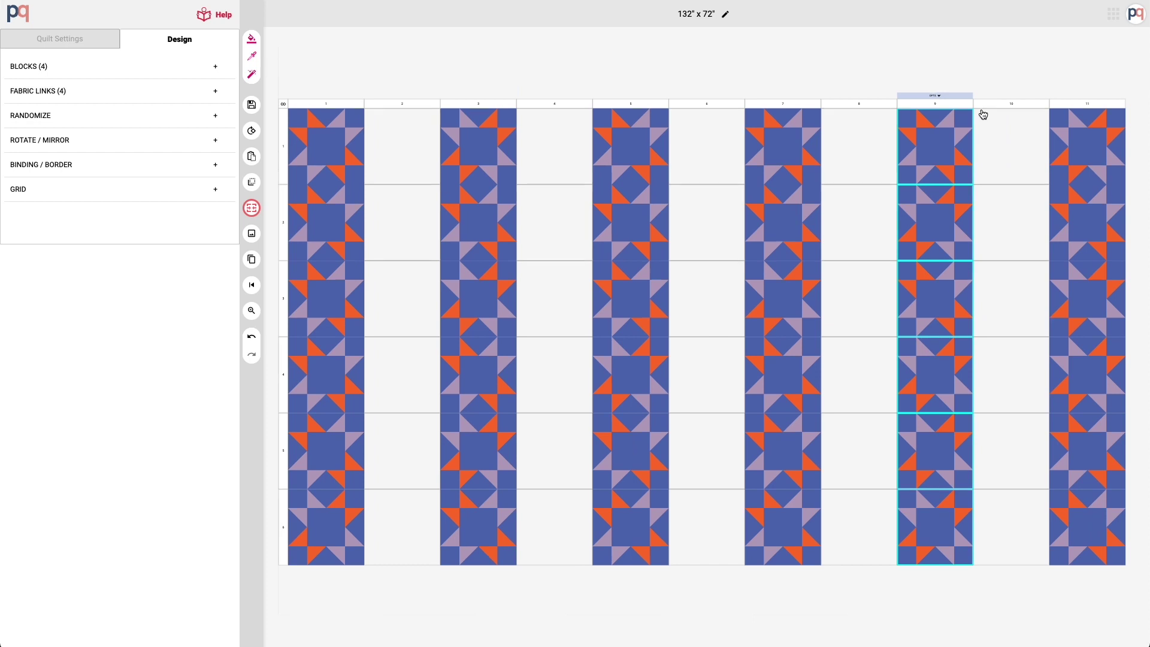
pyautogui.click(916, 49)
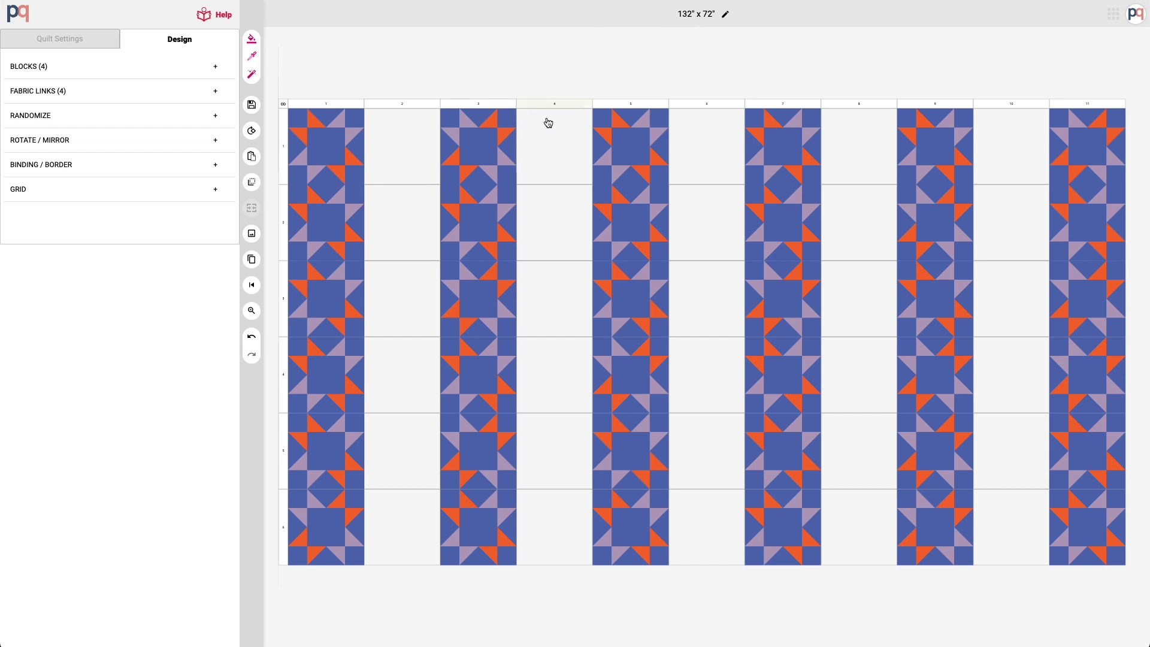
# - Resize empty columns 2, 4, 6, 8 and 10 from 12" to 2" wide
pyautogui.click(410, 104)
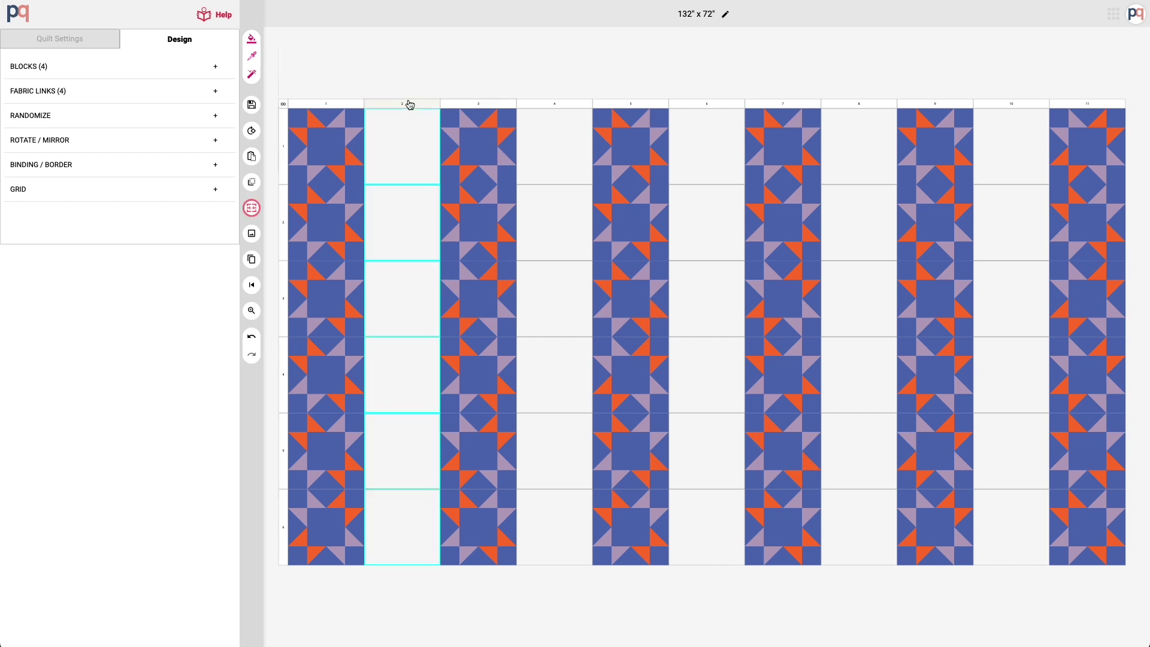
pyautogui.click(551, 105)
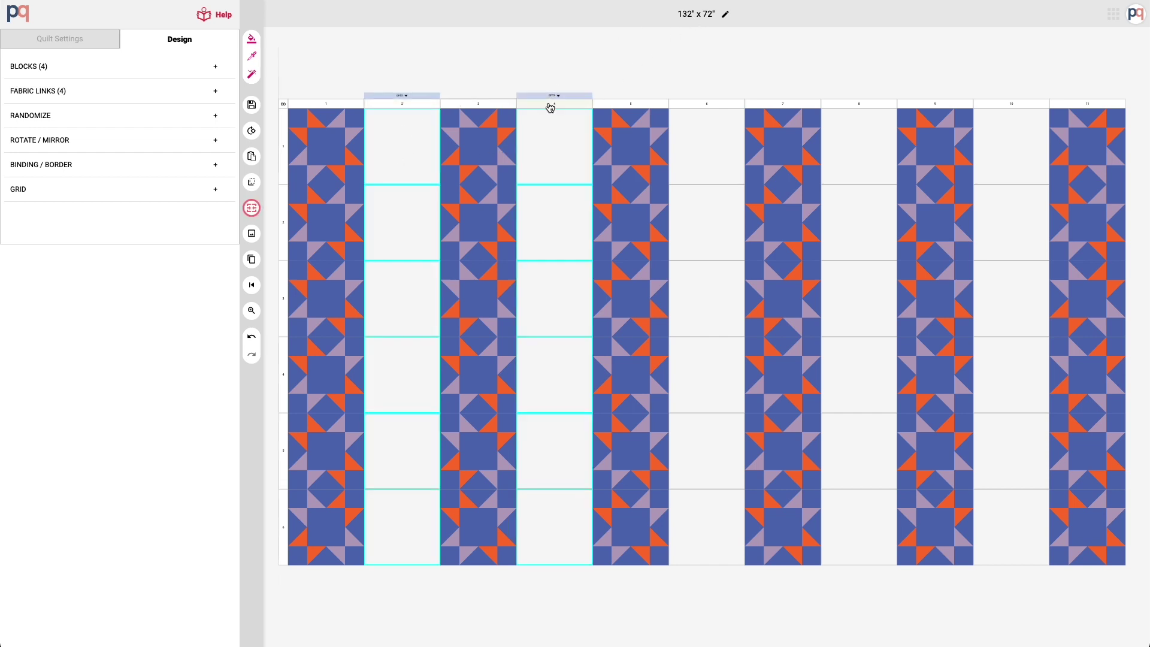
pyautogui.click(706, 106)
pyautogui.click(862, 108)
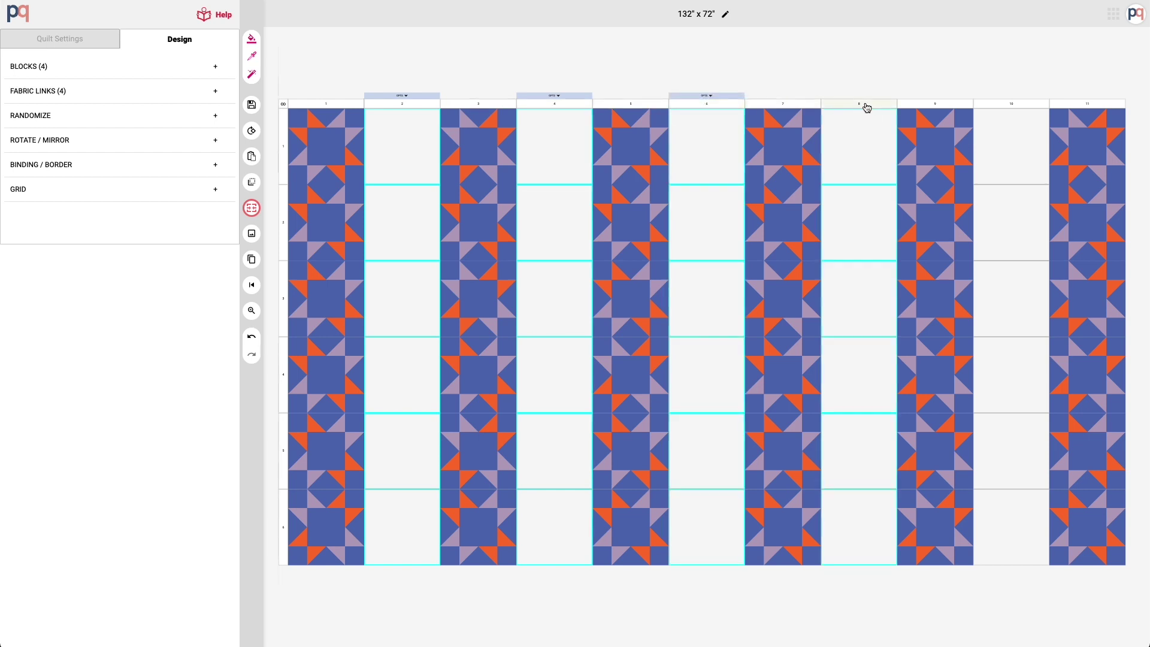
pyautogui.click(1021, 107)
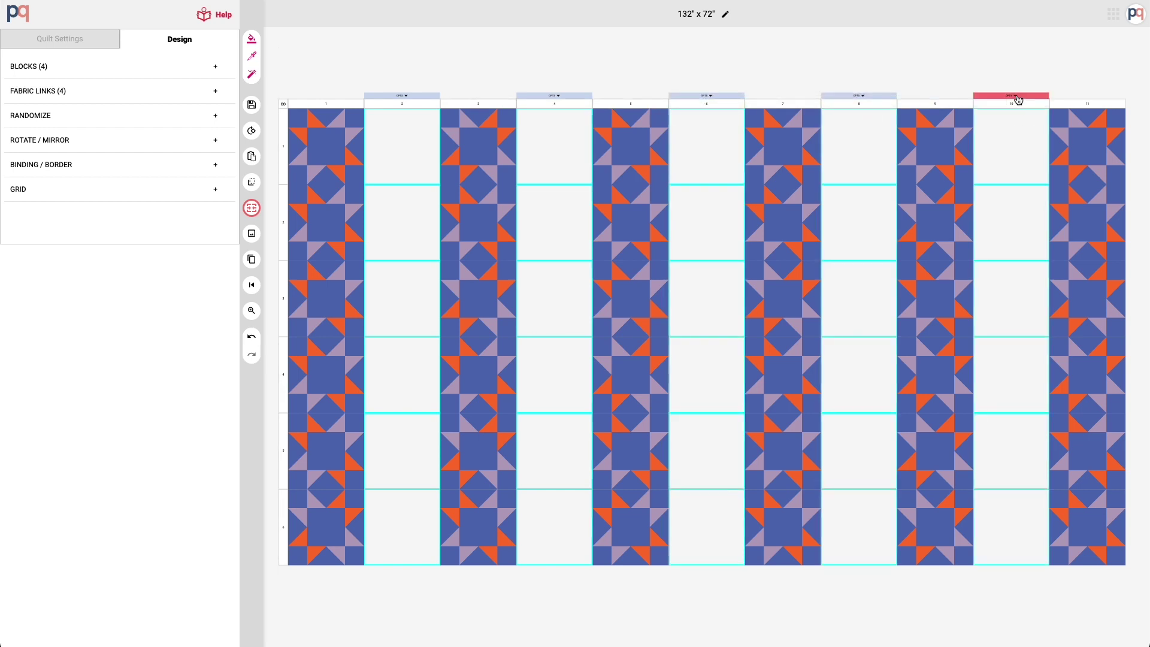
pyautogui.click(1018, 99)
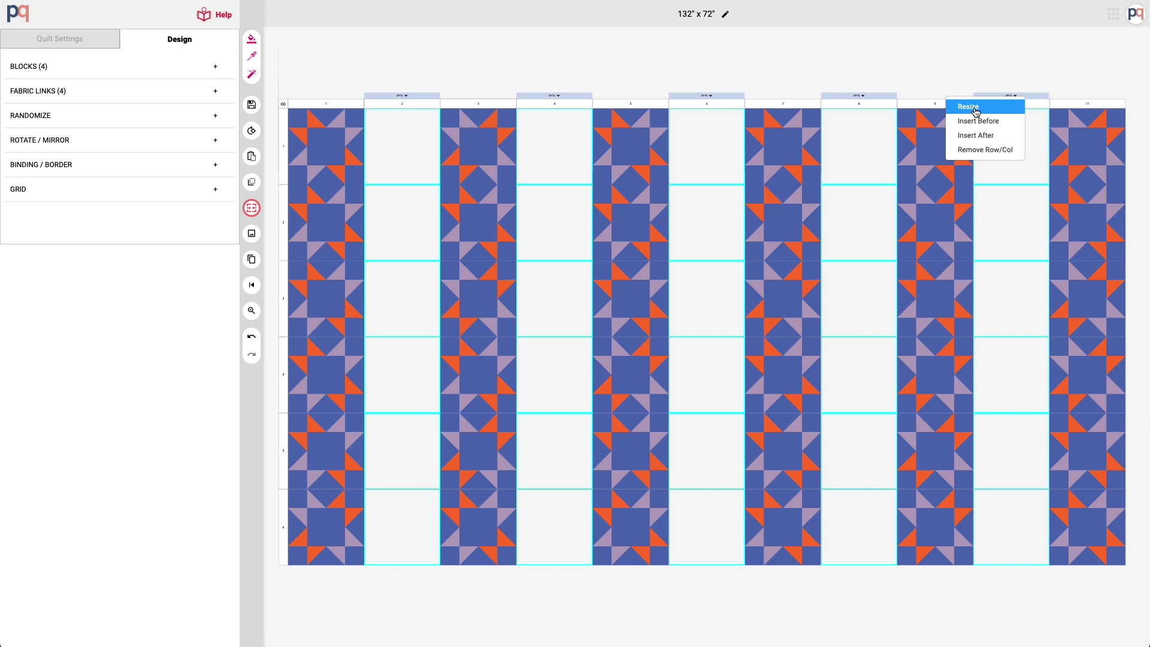
pyautogui.click(977, 111)
pyautogui.doubleClick(1031, 132)
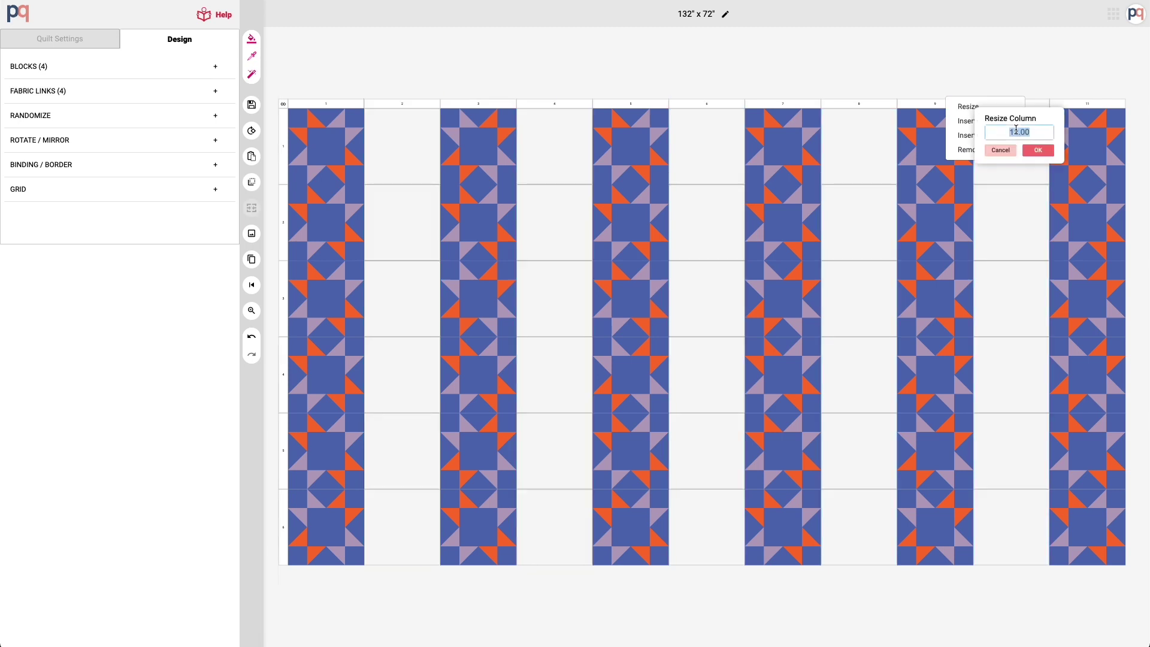
pyautogui.write('2')
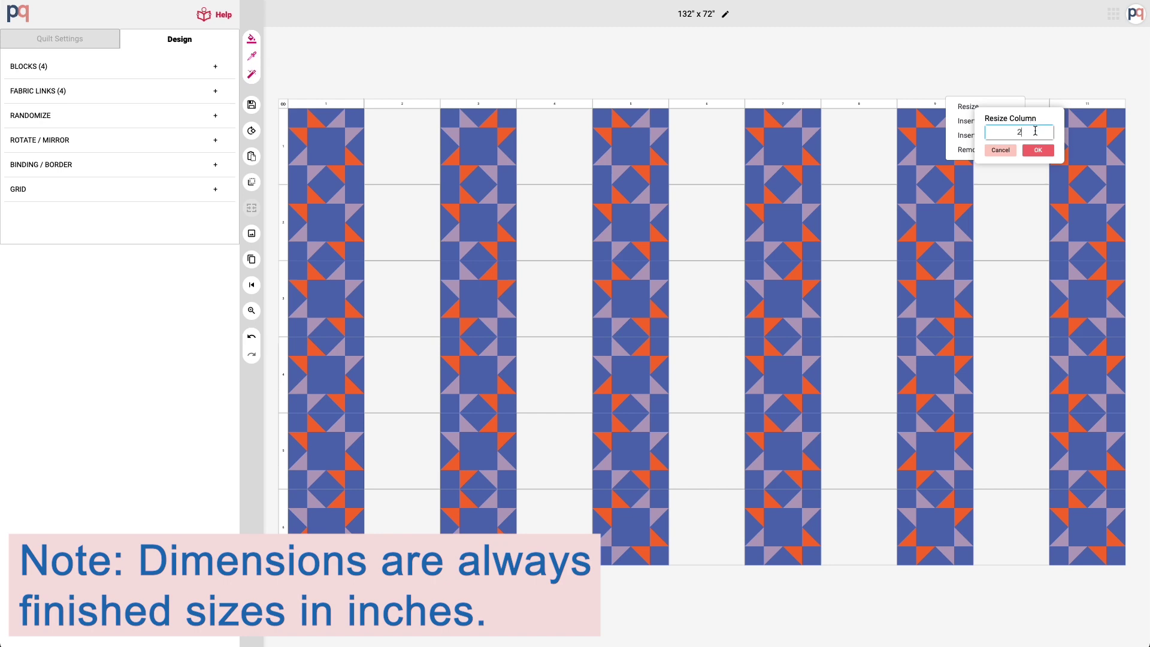
pyautogui.click(1038, 150)
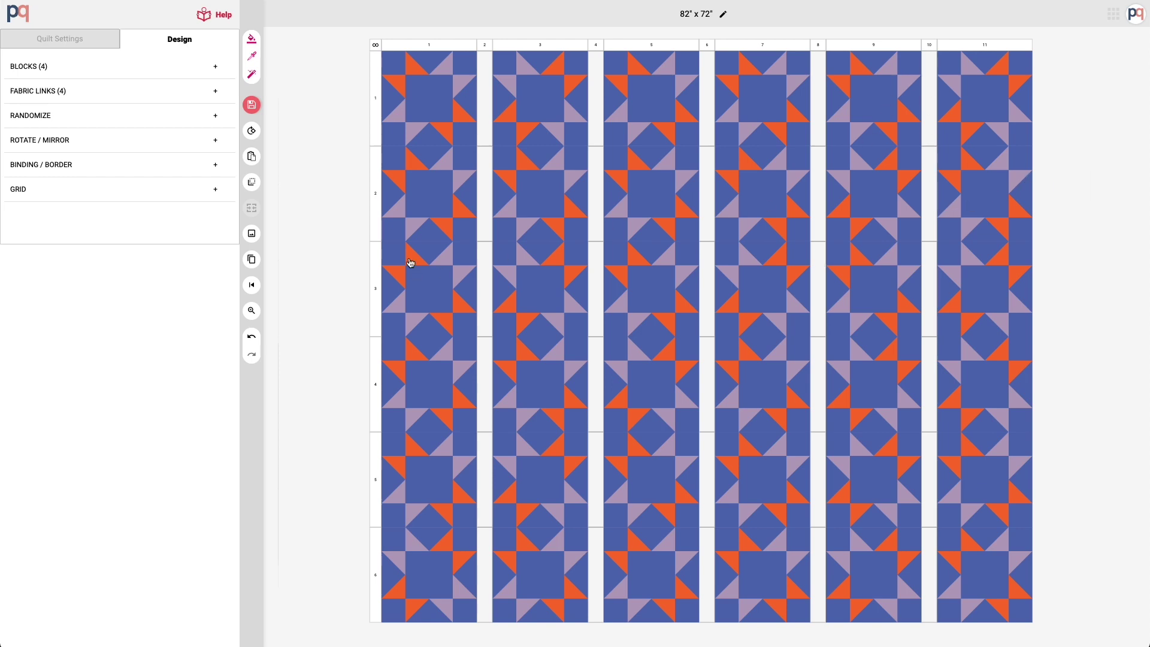
# - Insert empty rows above and below the second star row
pyautogui.click(374, 200)
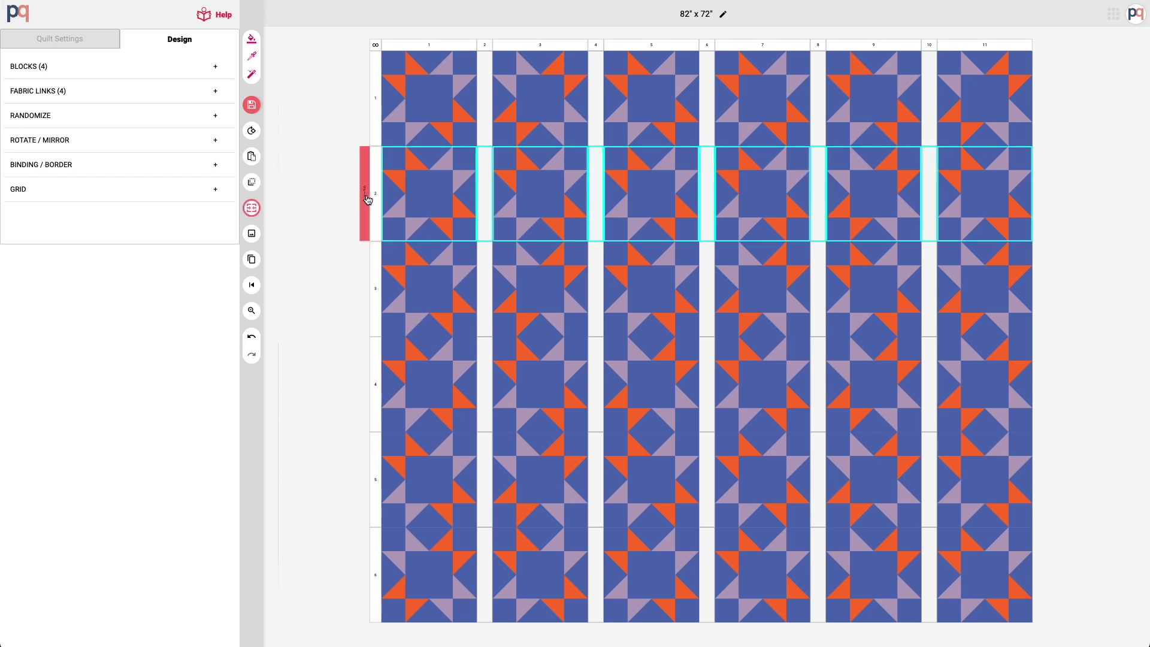
pyautogui.click(366, 200)
pyautogui.click(383, 222)
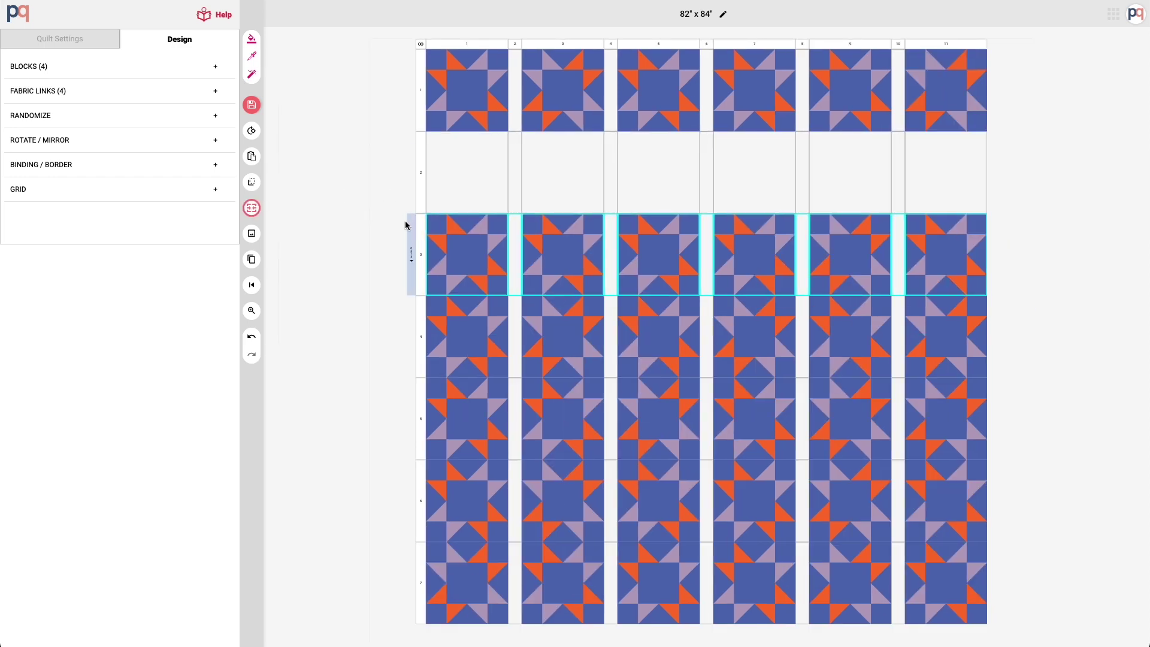
pyautogui.click(411, 255)
pyautogui.click(413, 257)
pyautogui.click(430, 296)
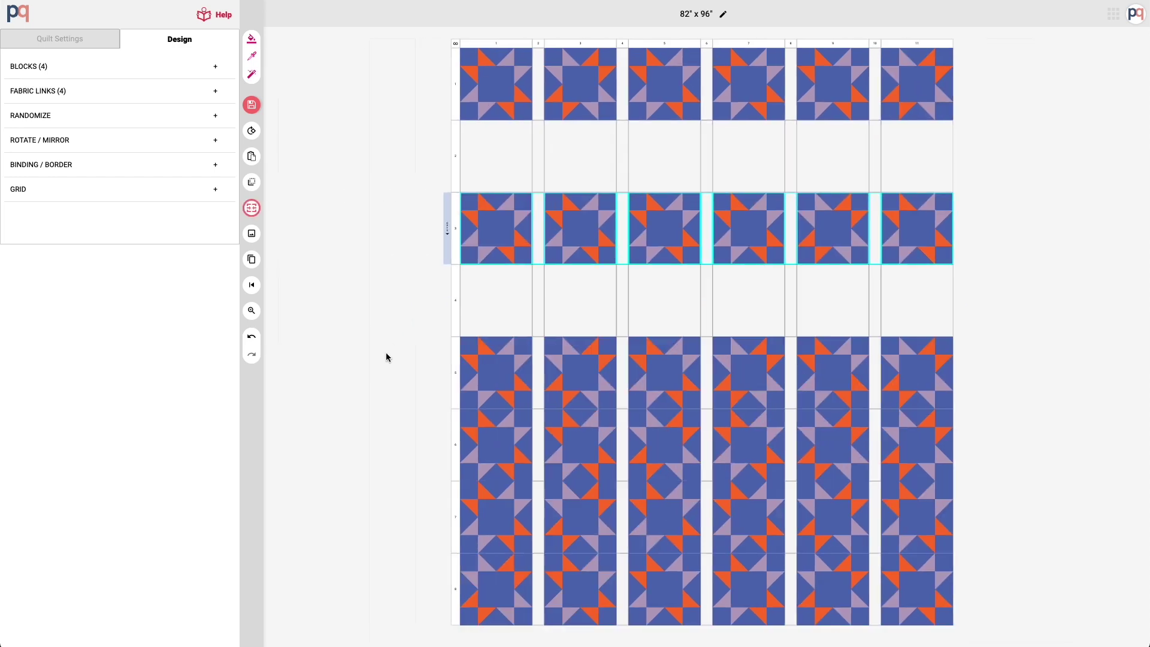
pyautogui.click(386, 352)
# - Add empty rows around rows 6–7 and after row 9, lengthening the quilt to 132"
pyautogui.click(459, 451)
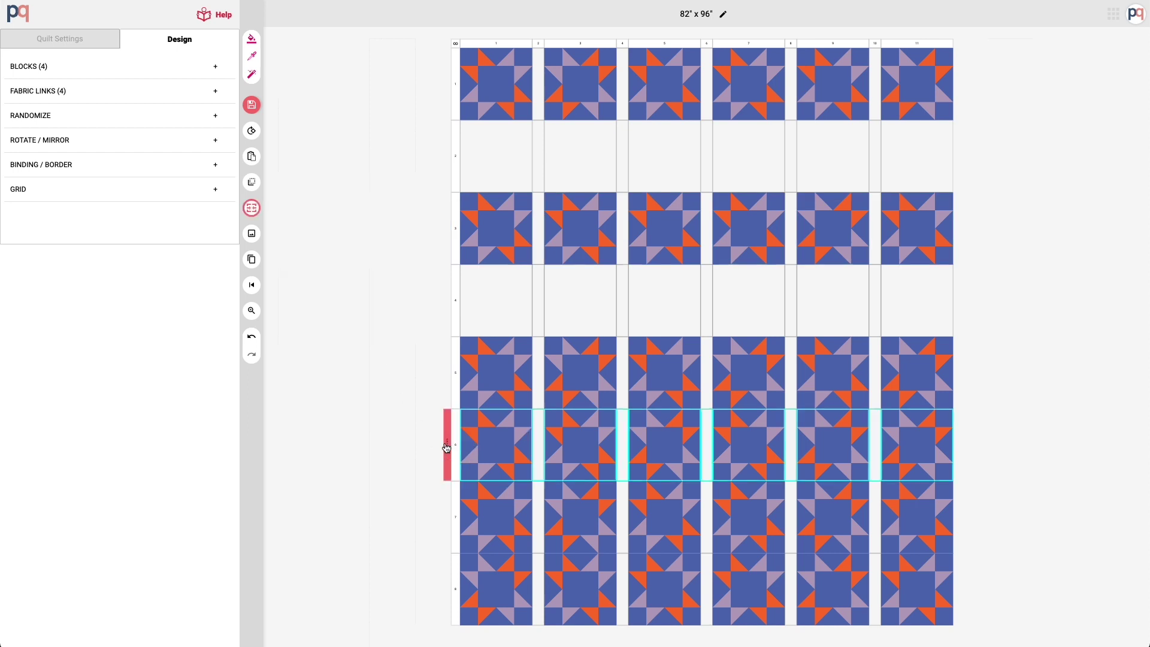
pyautogui.click(449, 449)
pyautogui.click(482, 420)
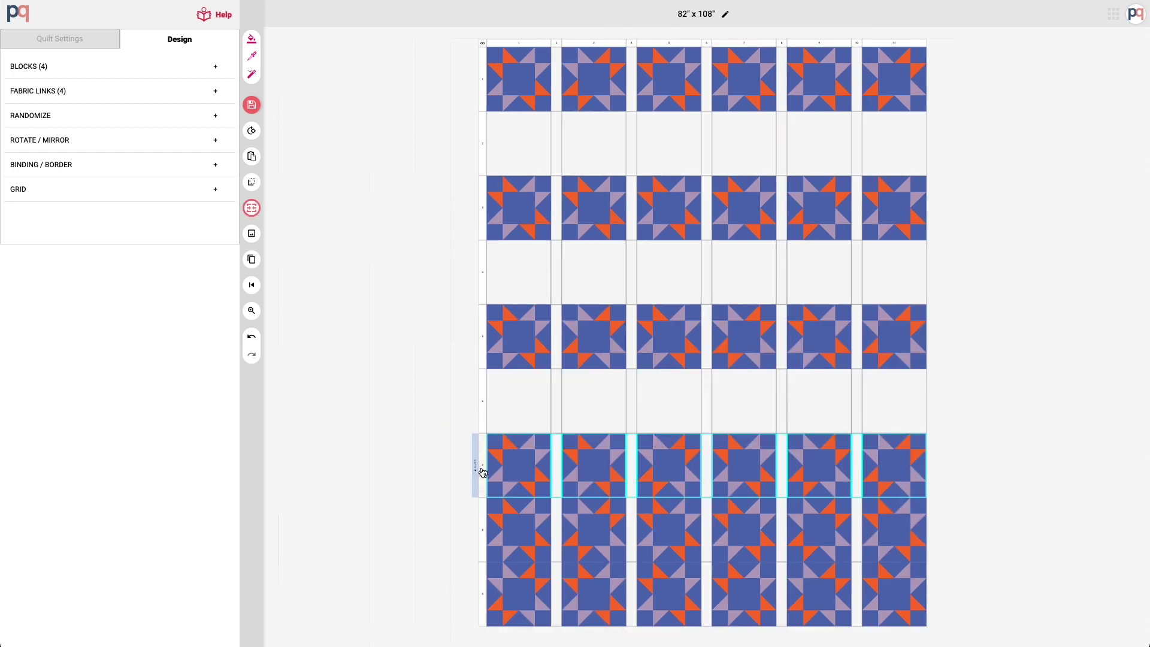
pyautogui.click(473, 464)
pyautogui.click(505, 449)
pyautogui.click(450, 559)
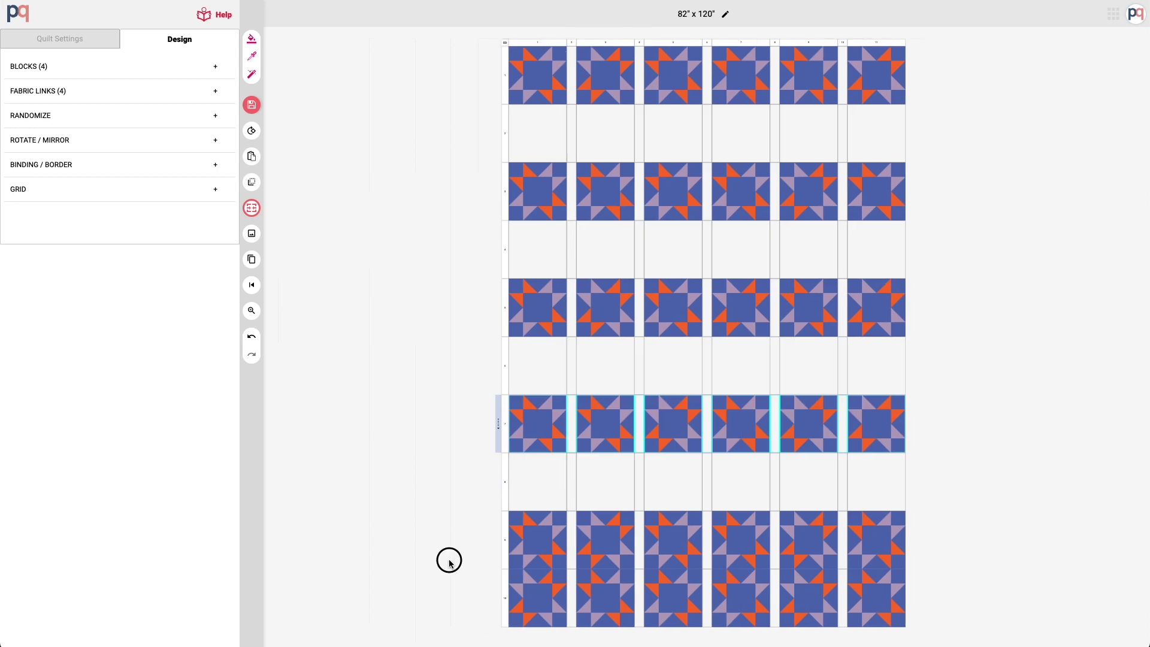
pyautogui.click(506, 551)
pyautogui.click(506, 551)
pyautogui.click(520, 528)
pyautogui.click(431, 535)
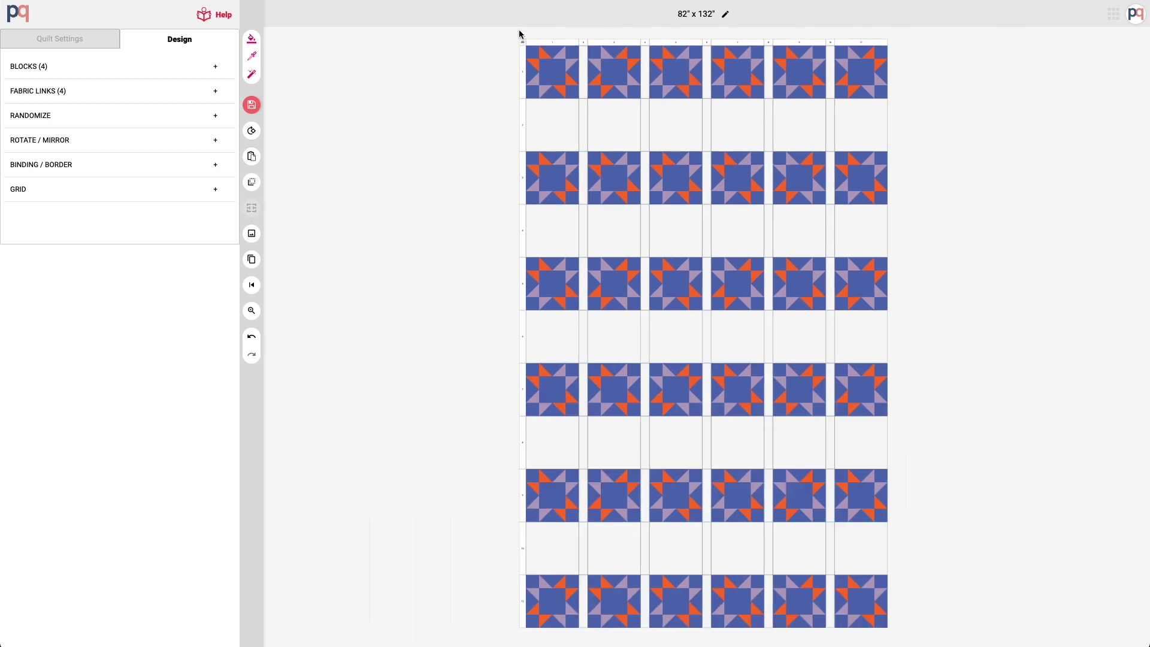
# - Resize empty rows 2, 4, 6, 8 and 10 to 2" tall via the row menu
pyautogui.click(526, 122)
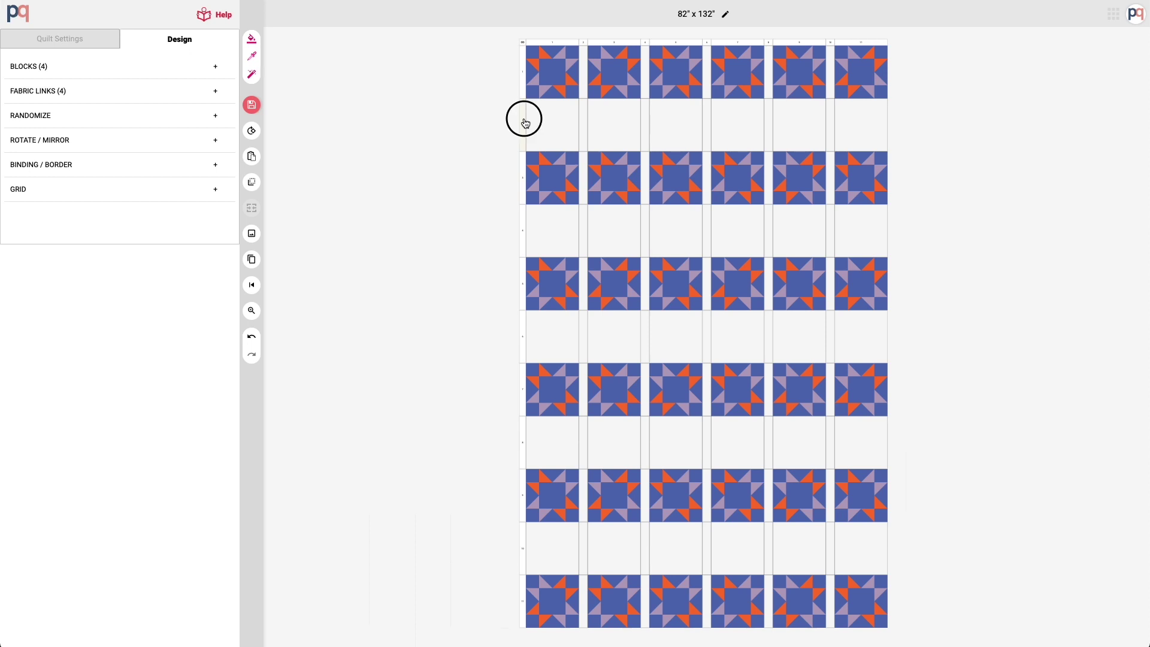
pyautogui.keyDown('ctrl'); pyautogui.click(527, 232); pyautogui.keyUp('ctrl')
pyautogui.keyDown('ctrl'); pyautogui.click(524, 329); pyautogui.keyUp('ctrl')
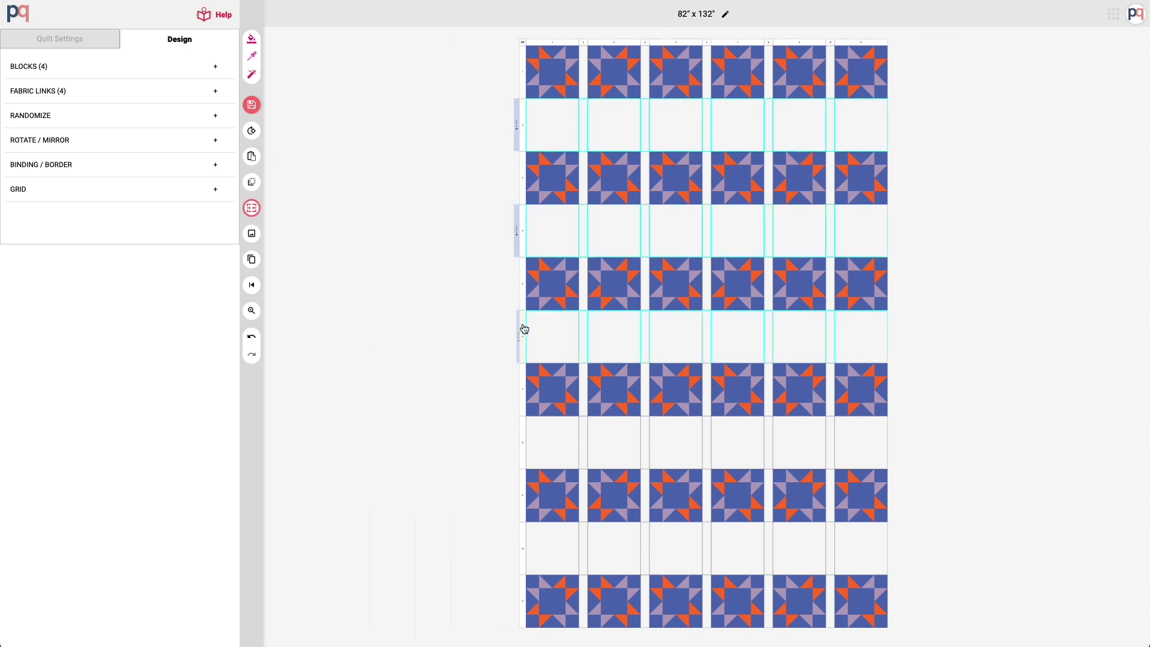
pyautogui.keyDown('ctrl'); pyautogui.click(523, 442); pyautogui.keyUp('ctrl')
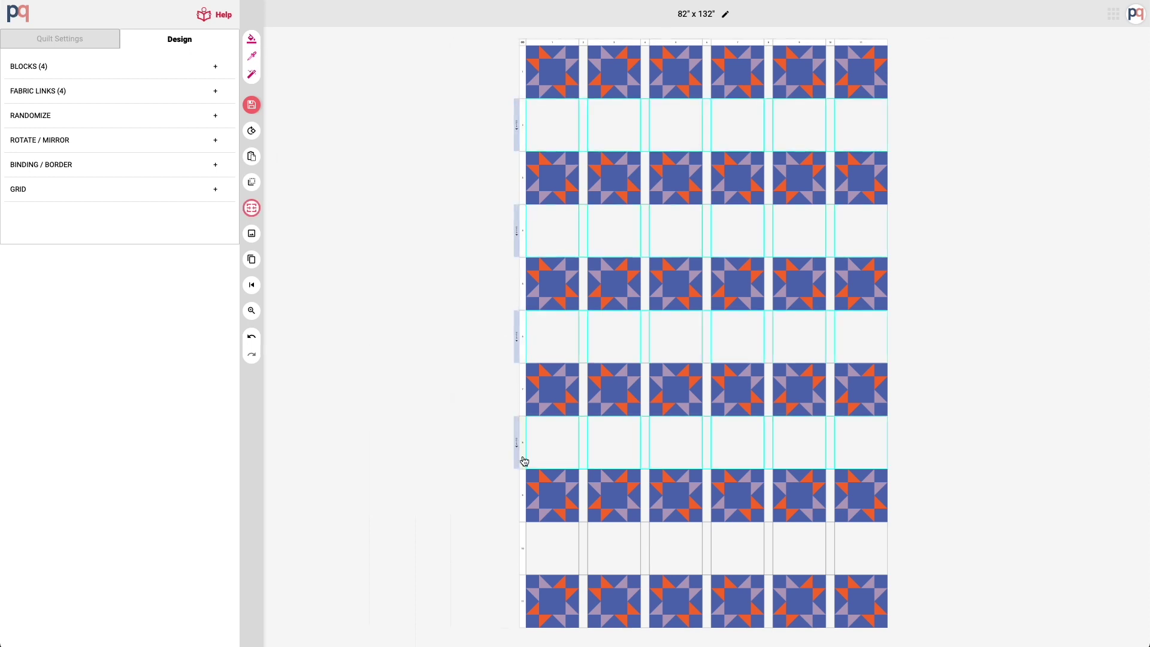
pyautogui.keyDown('ctrl'); pyautogui.click(522, 552); pyautogui.keyUp('ctrl')
pyautogui.rightClick(518, 555)
pyautogui.click(535, 503)
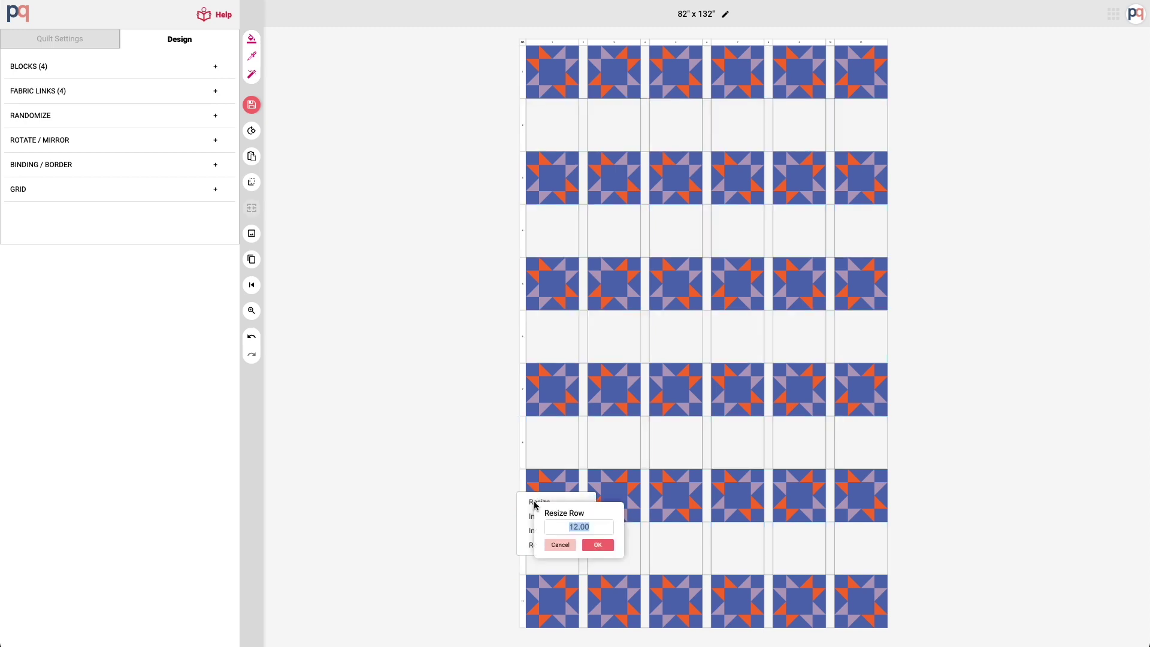
pyautogui.write('2')
pyautogui.click(593, 545)
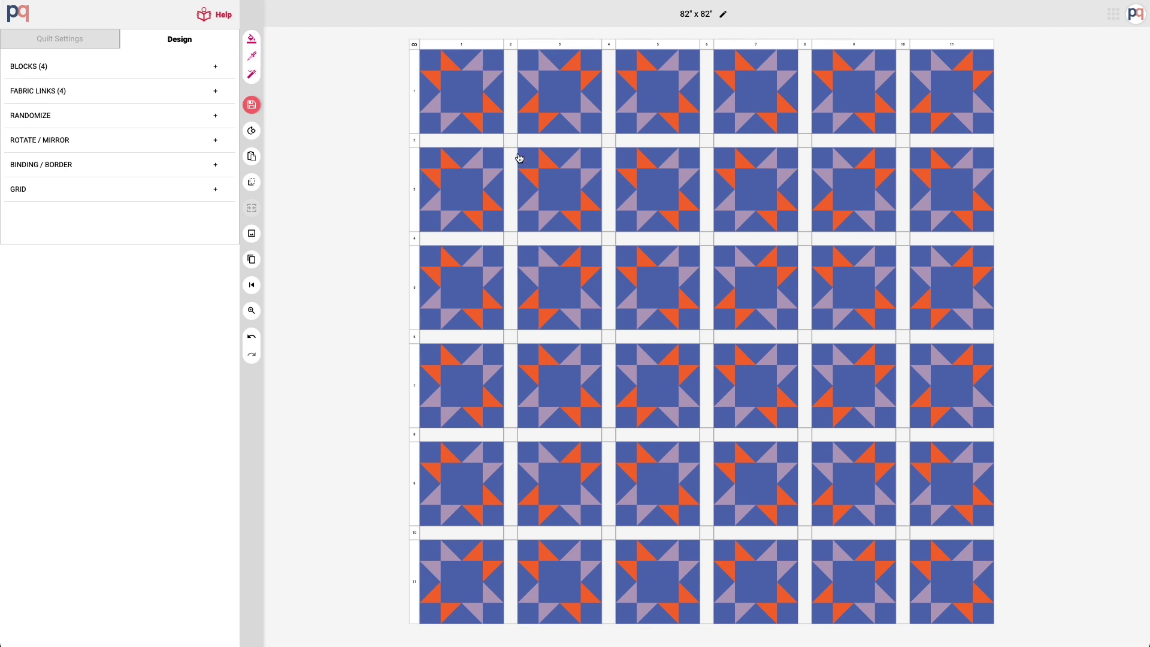
# - Expand BLOCKS (4) and 1 Patch Blocks to reveal solid blocks A to D
pyautogui.click(608, 141)
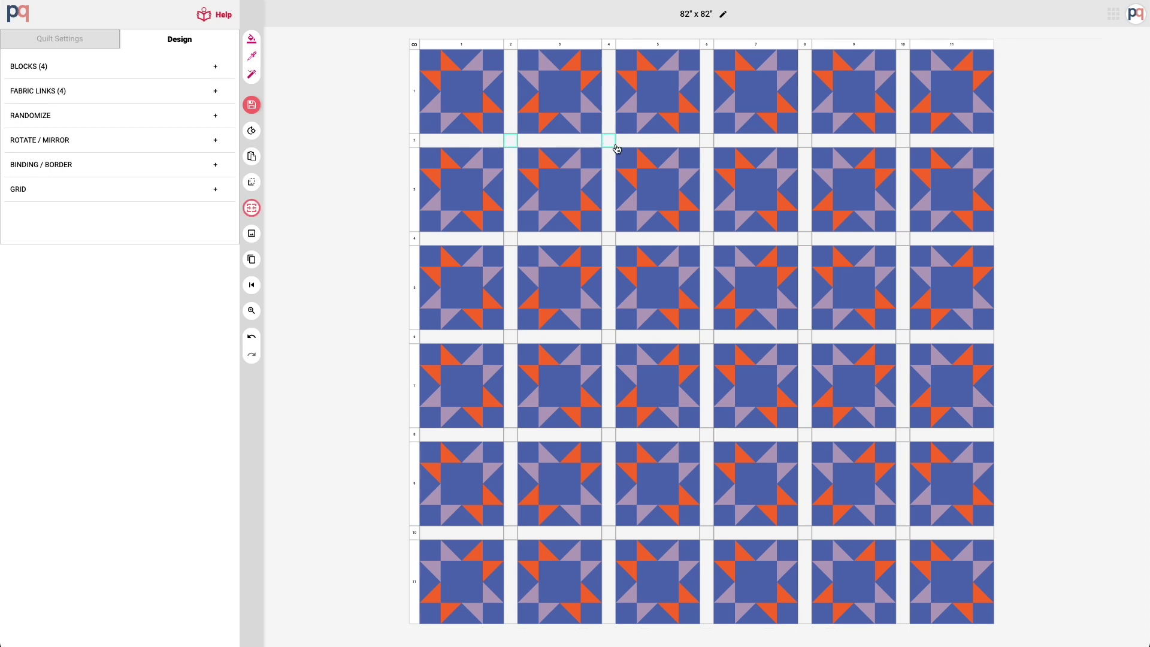
pyautogui.click(704, 142)
pyautogui.click(899, 142)
pyautogui.click(1048, 142)
pyautogui.click(163, 71)
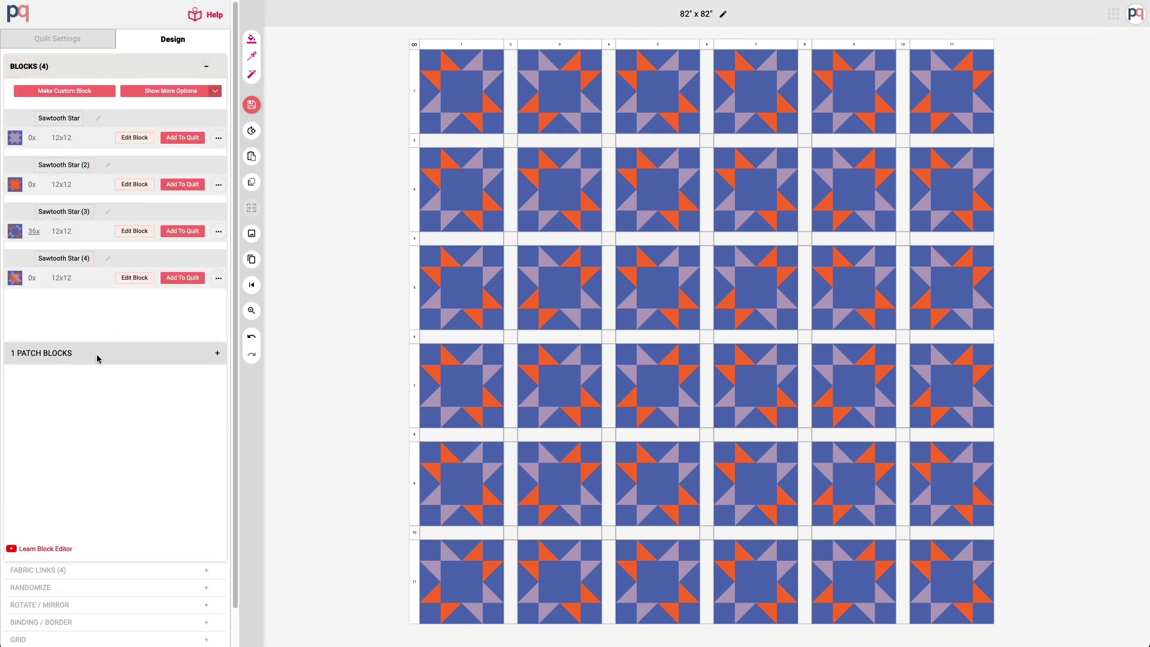
pyautogui.click(217, 353)
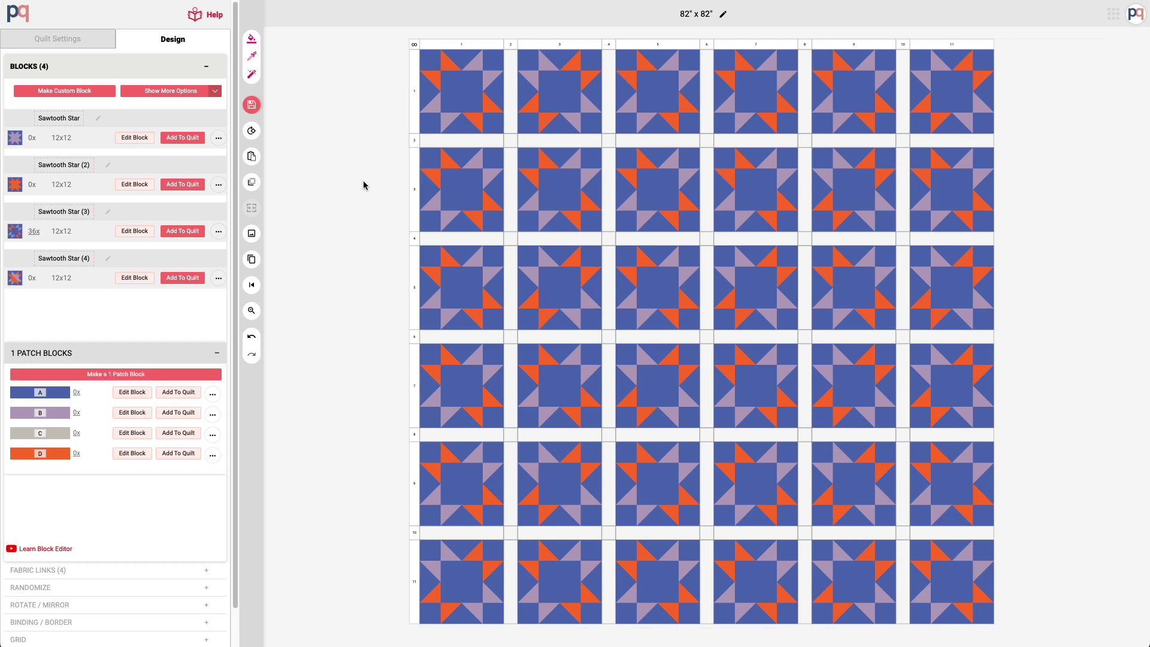
# - Fill the row-1 sashing cells in columns 2, 4, 6, 8 and 10 with blue patch A
pyautogui.click(510, 122)
pyautogui.keyDown('shift'); pyautogui.click(608, 117); pyautogui.keyUp('shift')
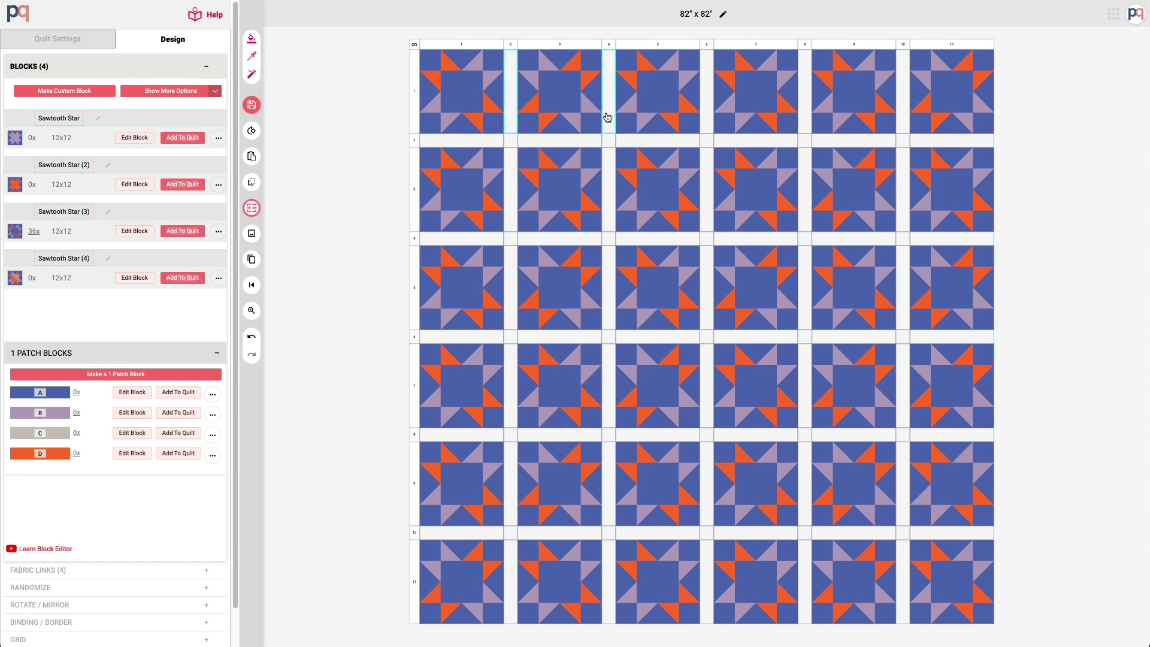
pyautogui.keyDown('shift'); pyautogui.click(710, 105); pyautogui.keyUp('shift')
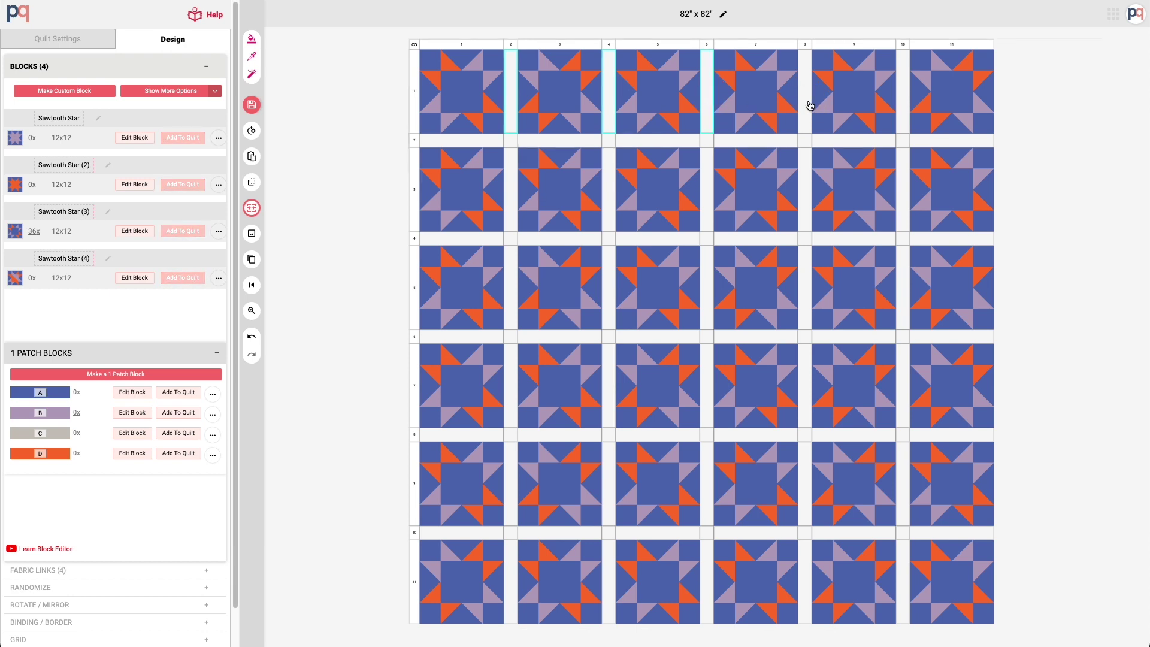
pyautogui.keyDown('shift'); pyautogui.click(806, 105); pyautogui.keyUp('shift')
pyautogui.keyDown('shift'); pyautogui.click(904, 103); pyautogui.keyUp('shift')
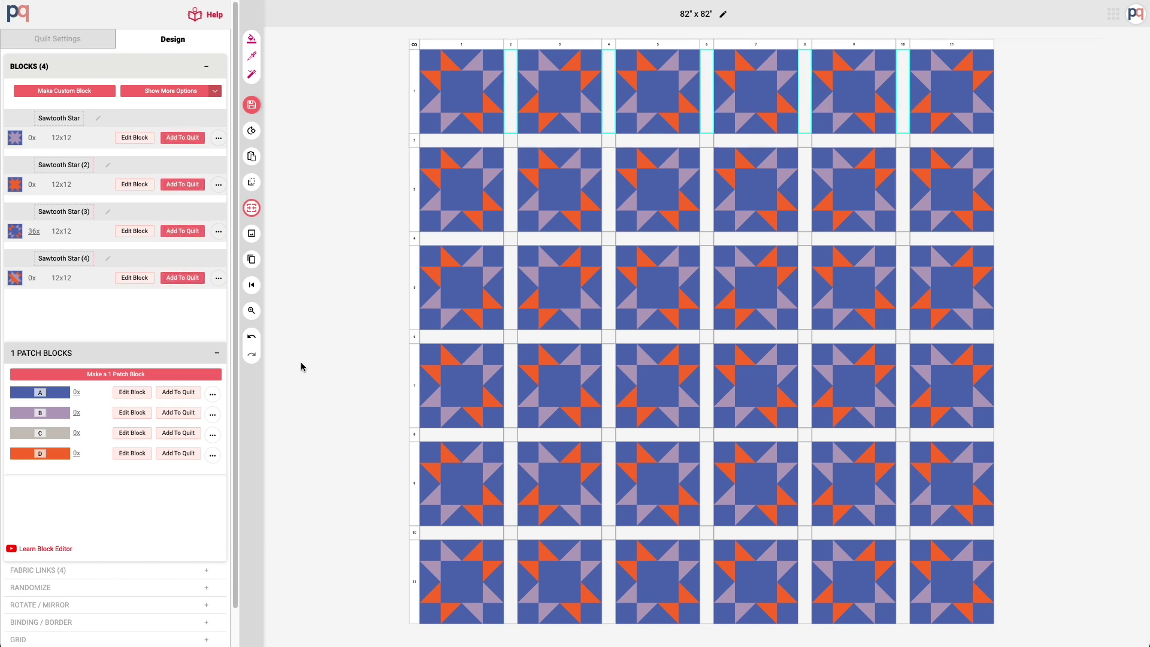
pyautogui.click(179, 393)
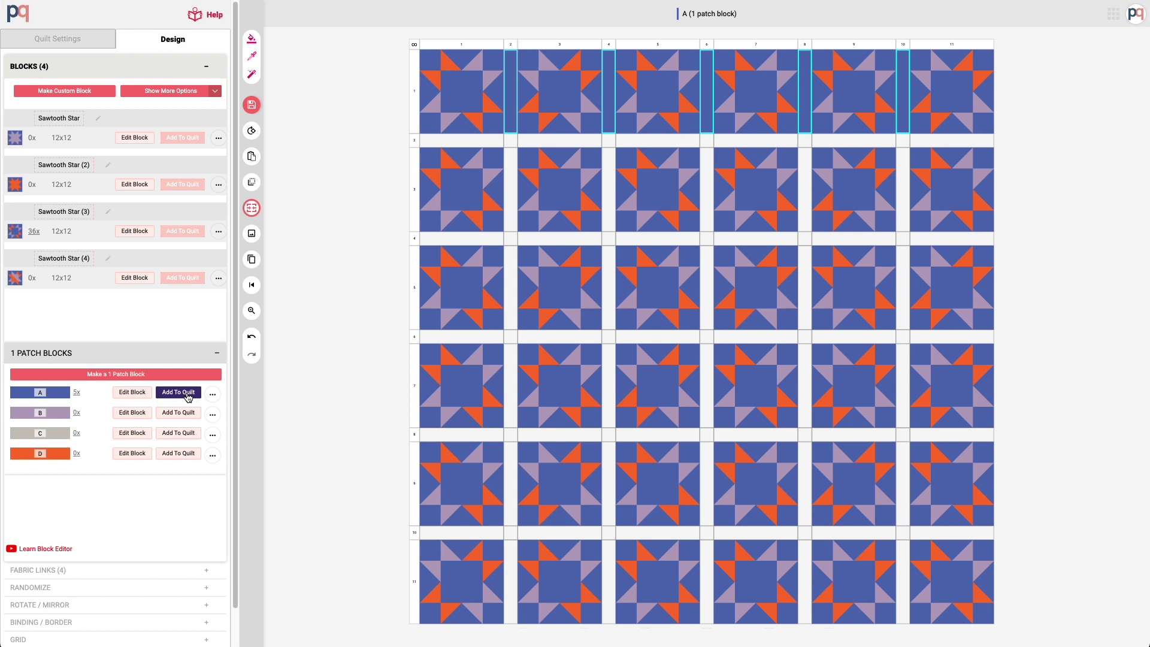
pyautogui.click(328, 341)
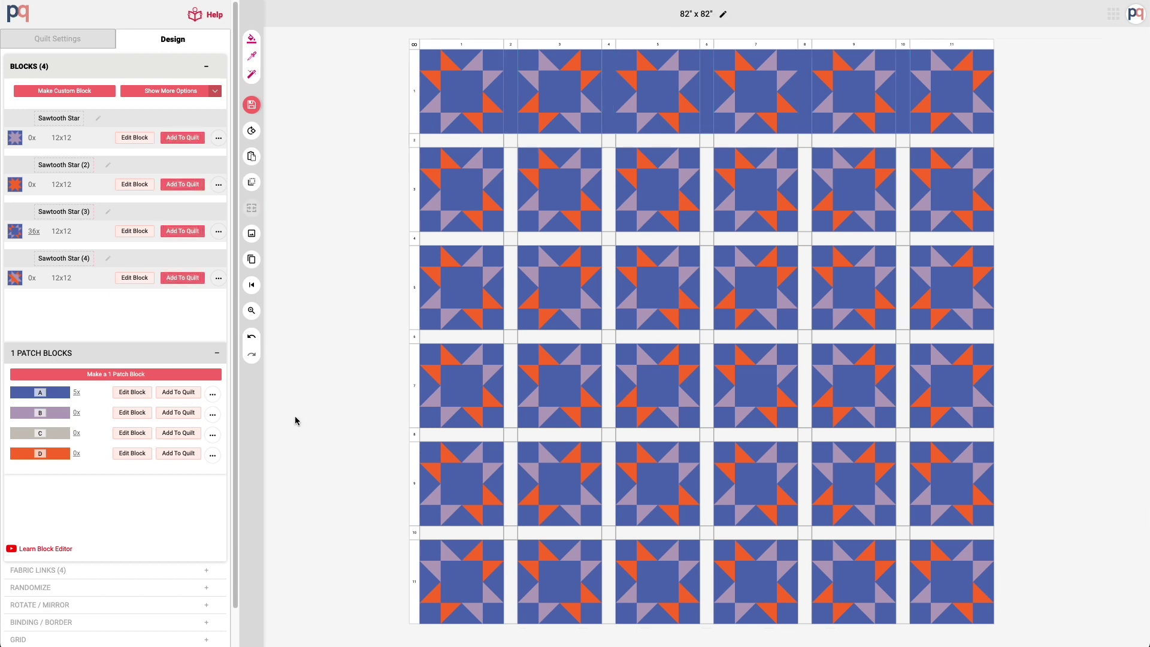
# - Fill the row-2 sashing strips under the star columns with blue patch A
pyautogui.click(486, 146)
pyautogui.keyDown('shift'); pyautogui.click(551, 147); pyautogui.keyUp('shift')
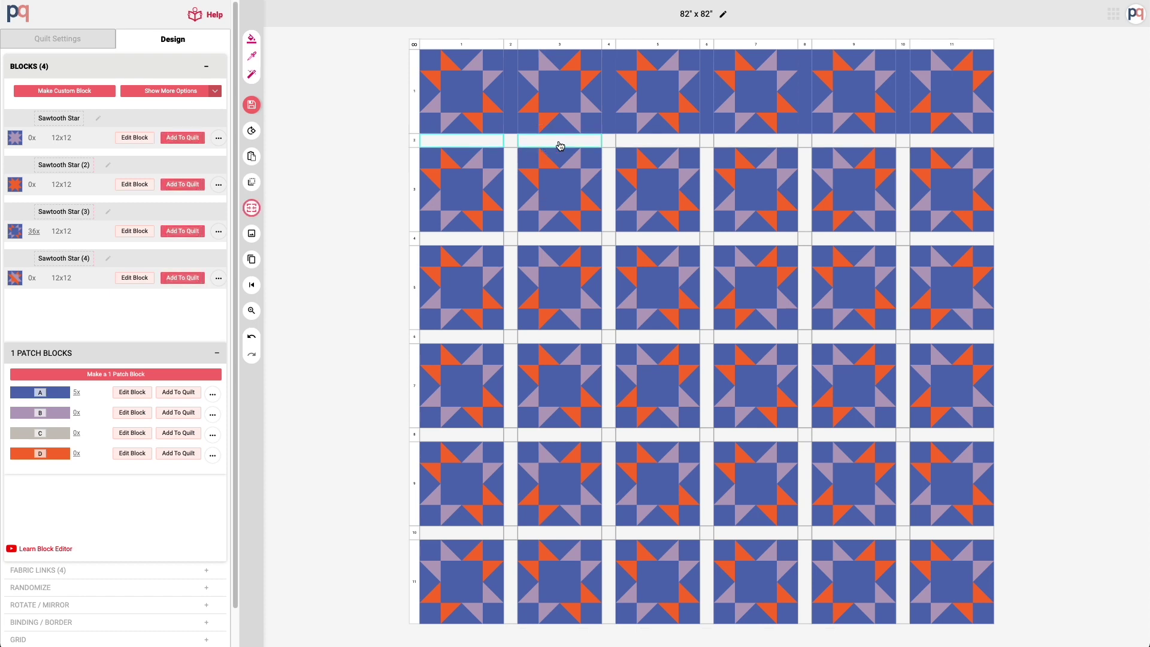
pyautogui.keyDown('shift'); pyautogui.click(651, 148); pyautogui.keyUp('shift')
pyautogui.keyDown('shift'); pyautogui.click(740, 140); pyautogui.keyUp('shift')
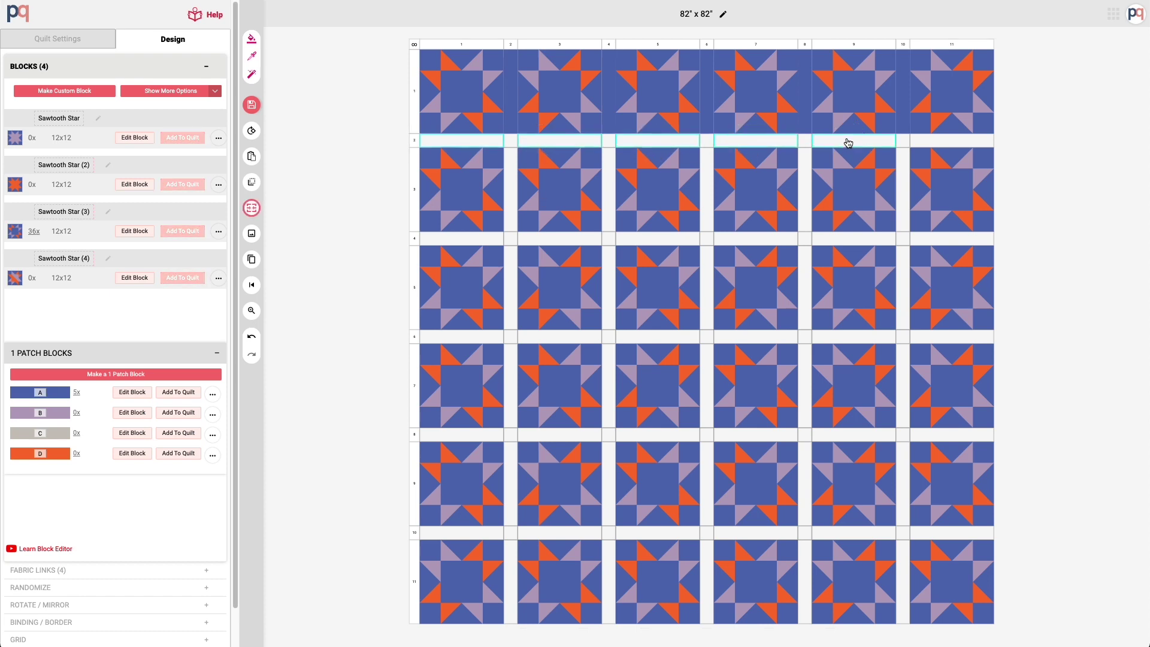
pyautogui.keyDown('shift'); pyautogui.click(936, 144); pyautogui.keyUp('shift')
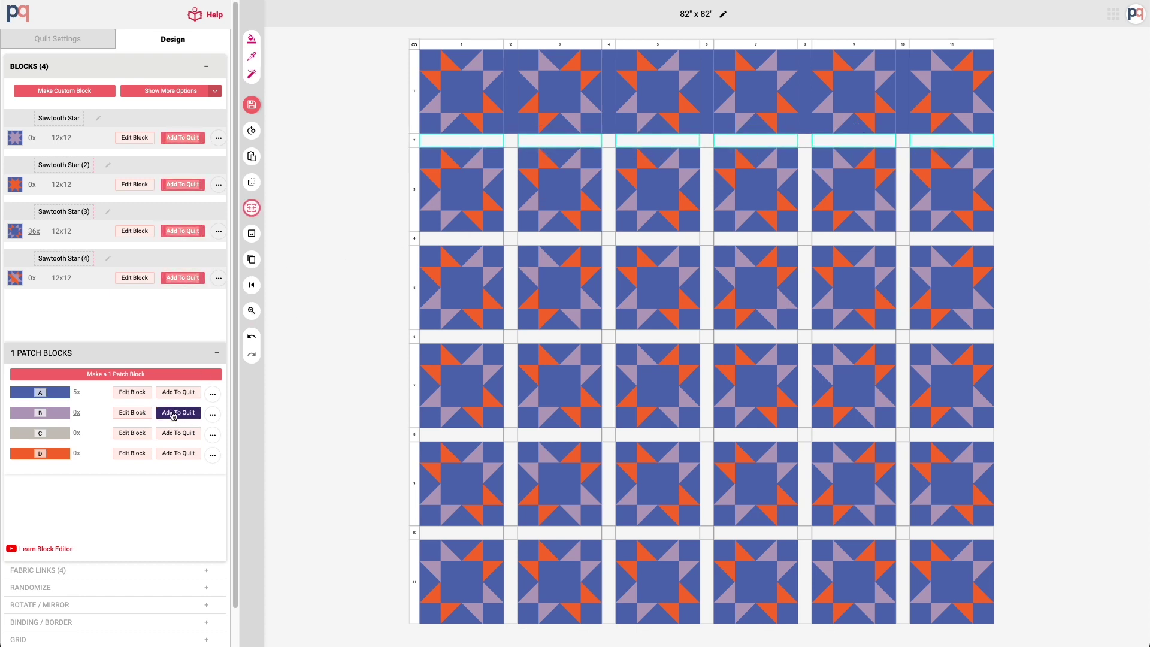
pyautogui.click(173, 392)
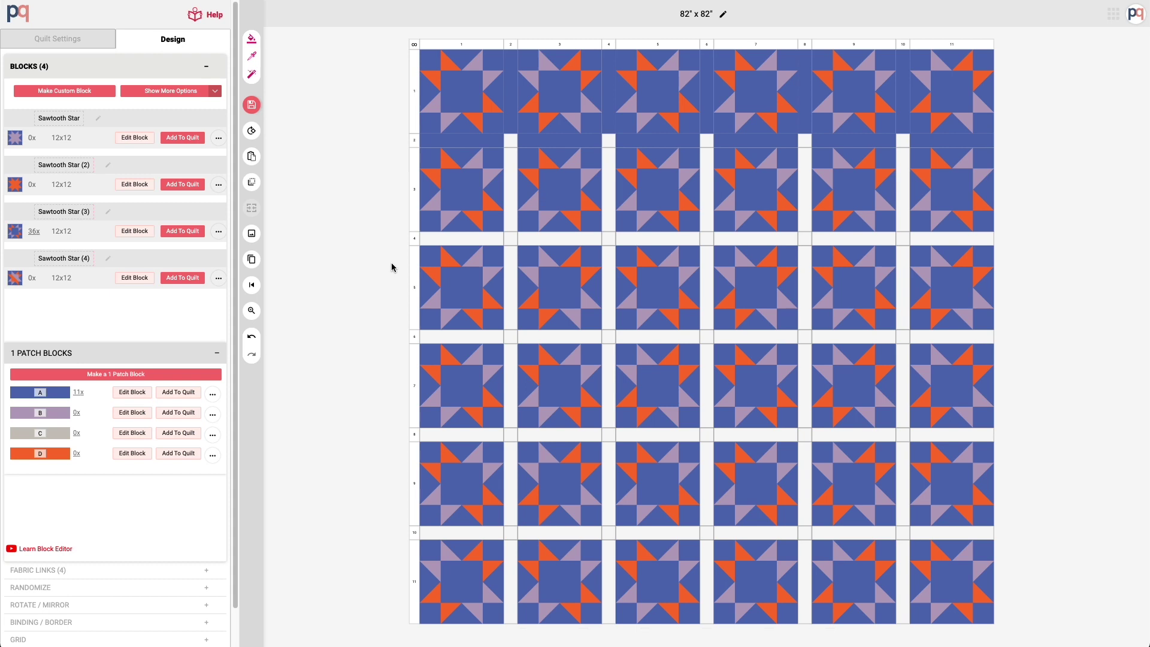
# - Fill the row-2 cornerstones under columns 2, 4, 6, 8 and 10 with orange patch D
pyautogui.click(511, 142)
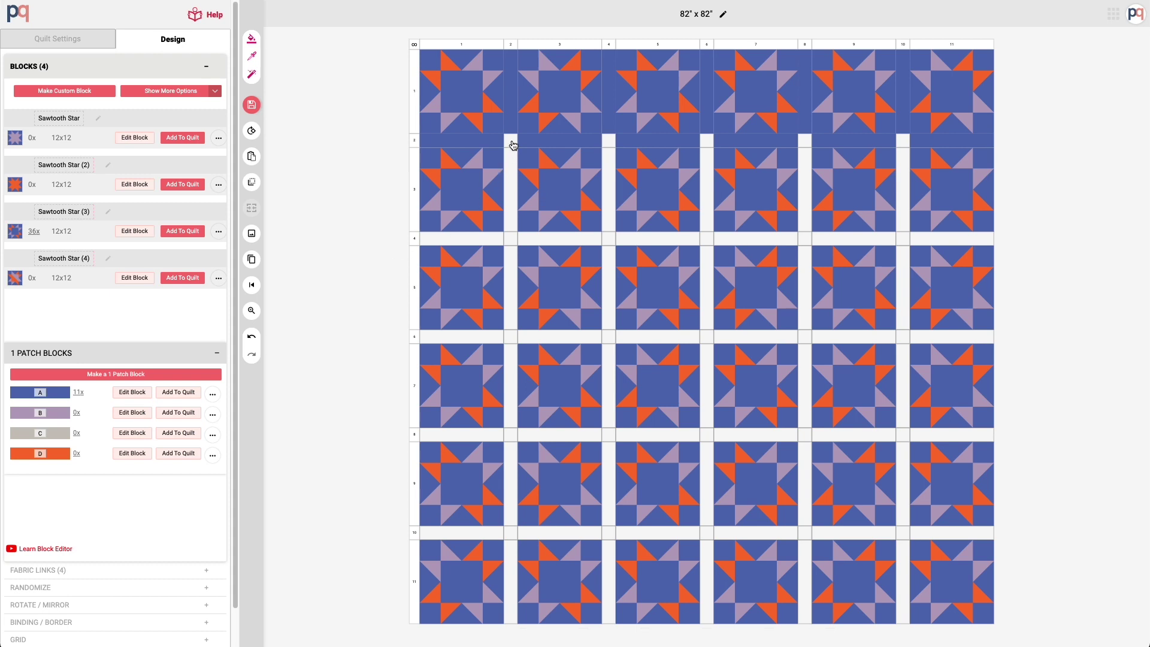
pyautogui.keyDown('shift'); pyautogui.click(609, 142); pyautogui.keyUp('shift')
pyautogui.keyDown('shift'); pyautogui.click(706, 141); pyautogui.keyUp('shift')
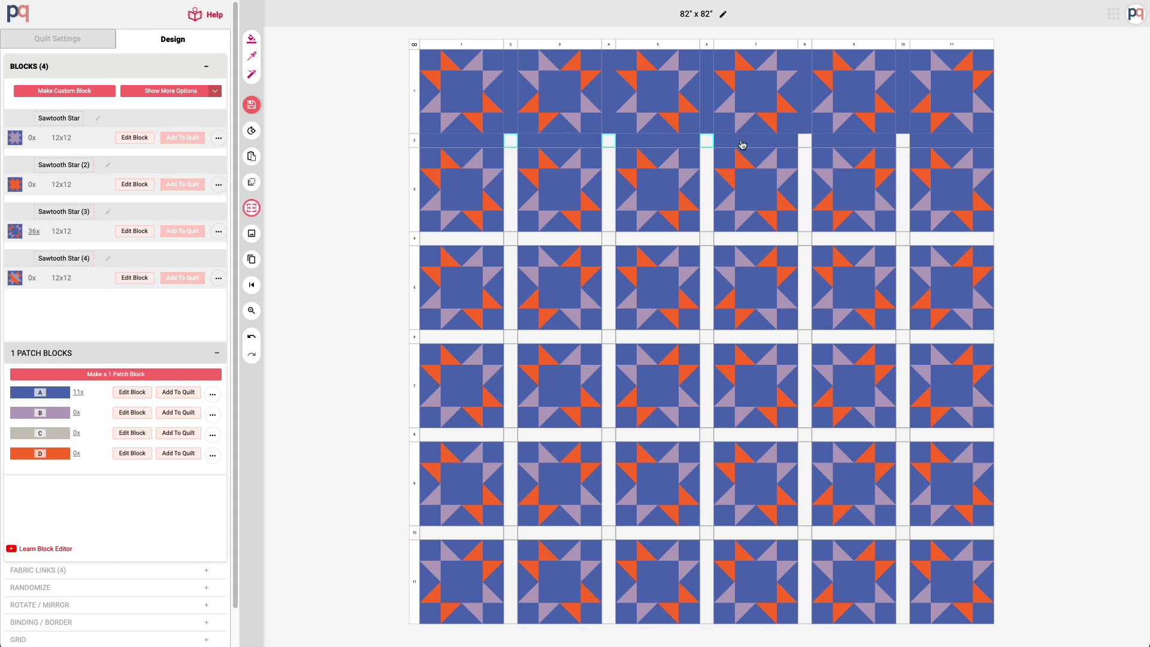
pyautogui.keyDown('shift'); pyautogui.click(805, 141); pyautogui.keyUp('shift')
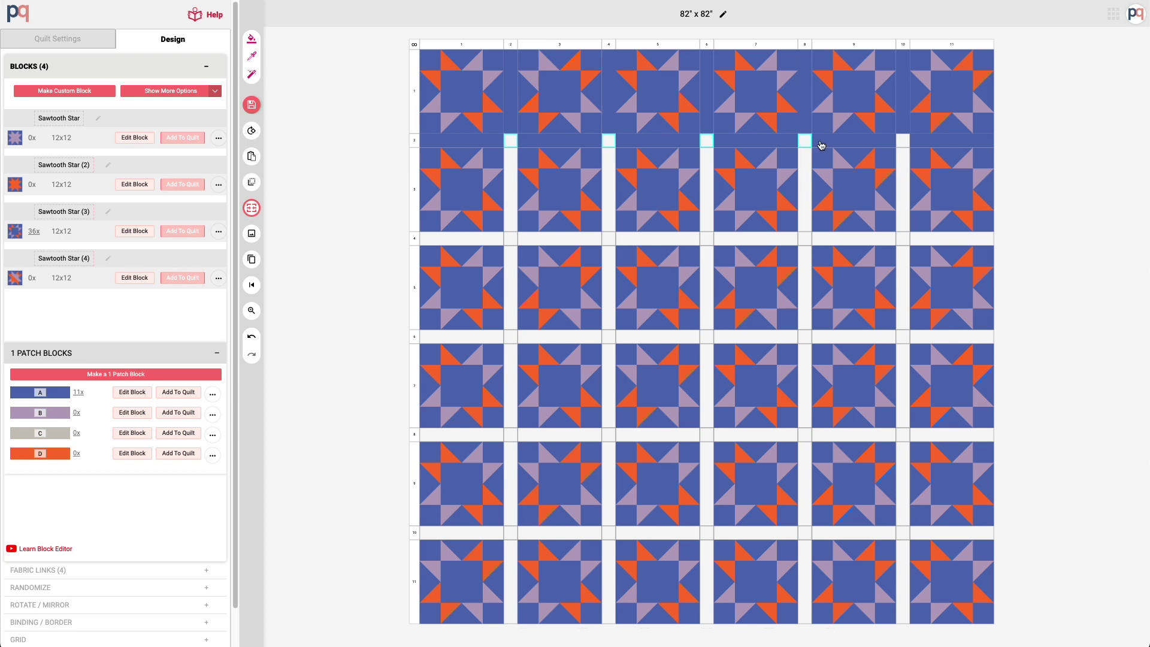
pyautogui.keyDown('shift'); pyautogui.click(902, 142); pyautogui.keyUp('shift')
pyautogui.click(180, 454)
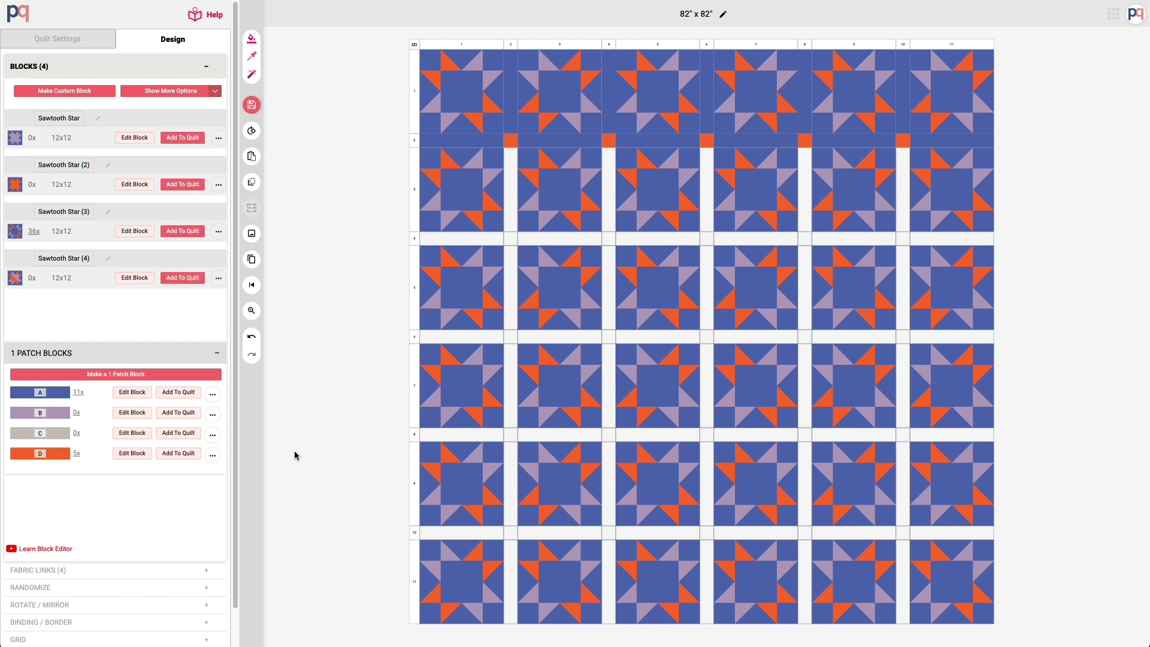
pyautogui.click(415, 109)
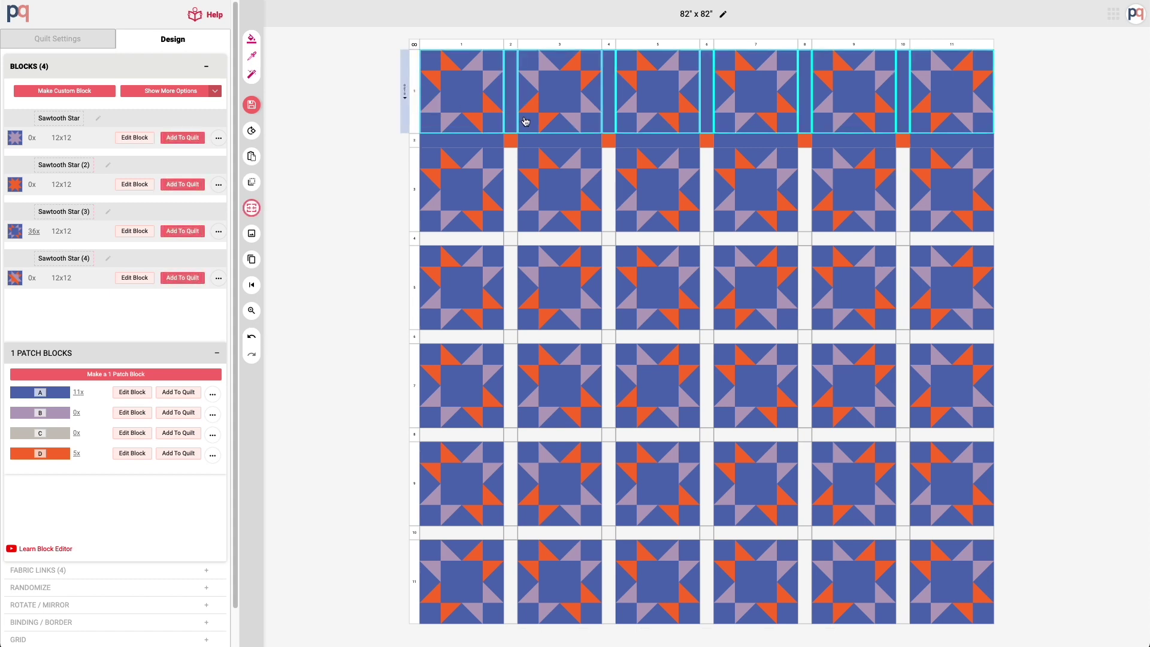
pyautogui.click(385, 121)
pyautogui.click(510, 106)
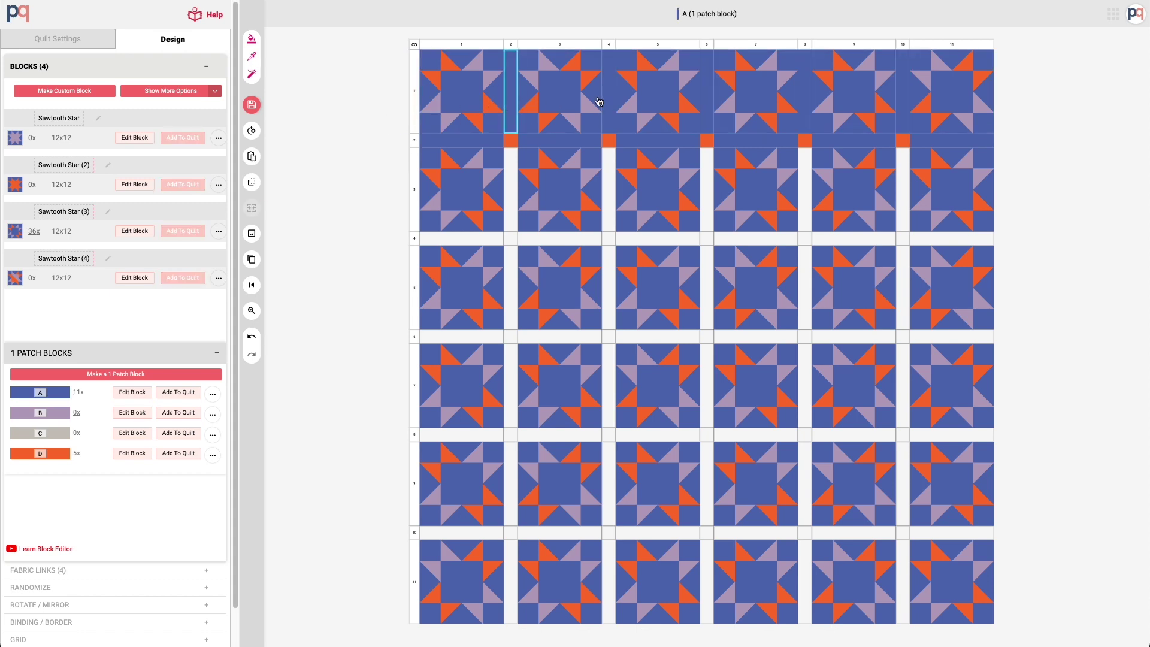
pyautogui.keyDown('shift'); pyautogui.click(609, 99); pyautogui.keyUp('shift')
pyautogui.keyDown('shift'); pyautogui.click(708, 100); pyautogui.keyUp('shift')
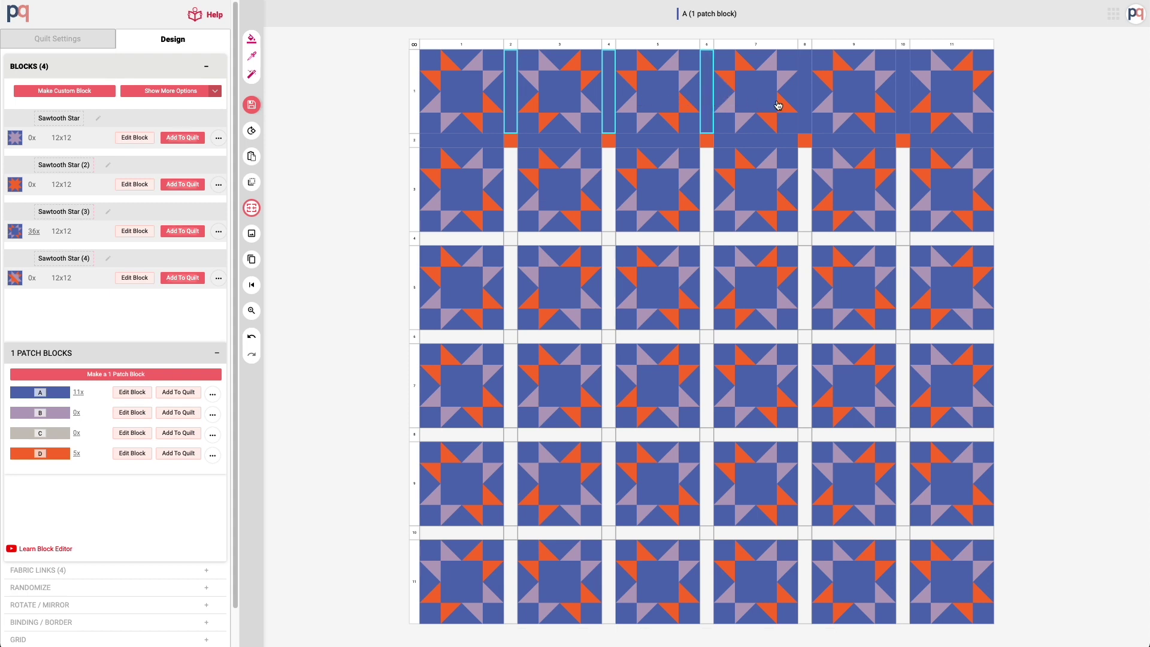
pyautogui.keyDown('shift'); pyautogui.click(806, 106); pyautogui.keyUp('shift')
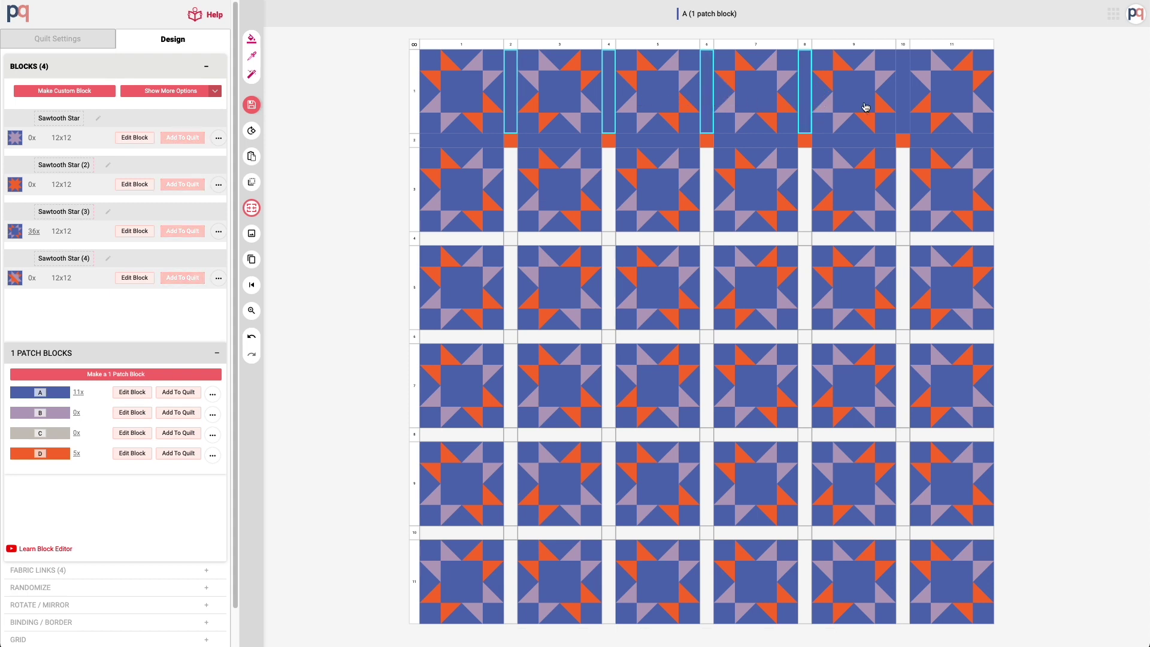
pyautogui.keyDown('shift'); pyautogui.click(901, 105); pyautogui.keyUp('shift')
pyautogui.keyDown('shift'); pyautogui.click(470, 141); pyautogui.keyUp('shift')
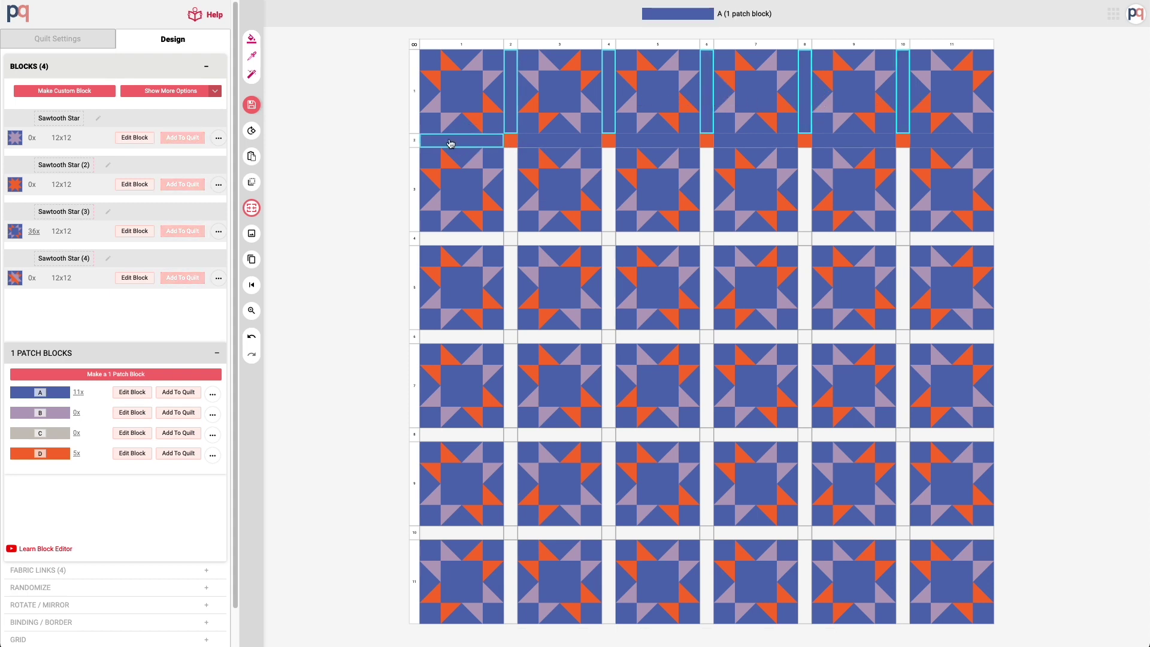
pyautogui.keyDown('shift'); pyautogui.click(413, 141); pyautogui.keyUp('shift')
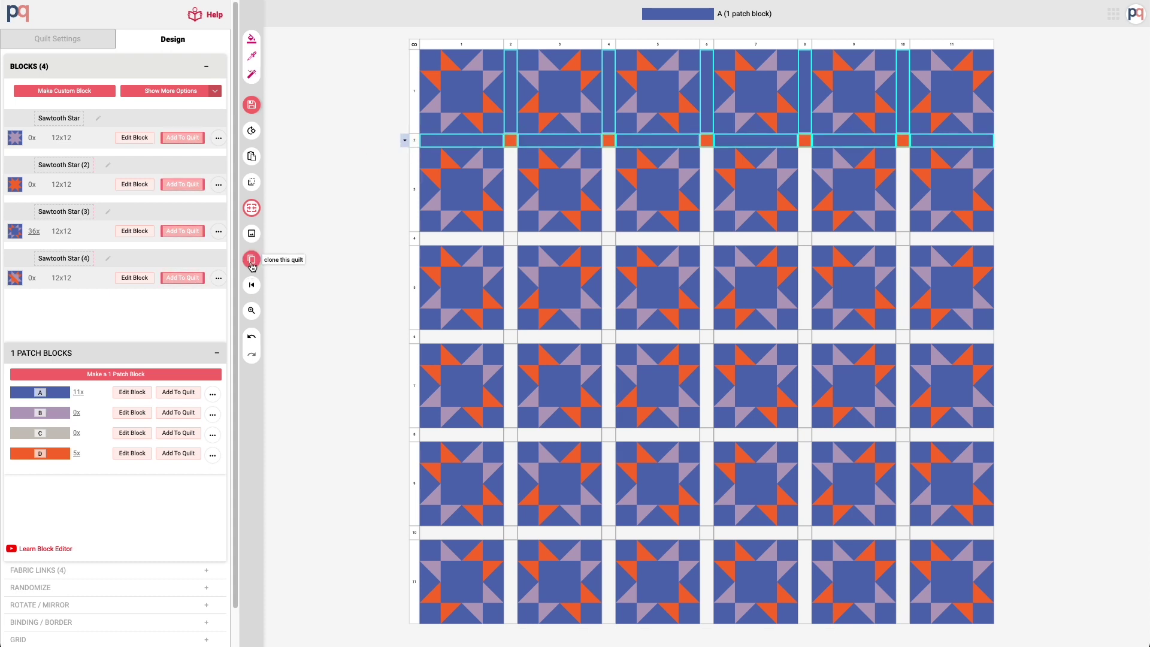
pyautogui.click(251, 156)
pyautogui.click(277, 161)
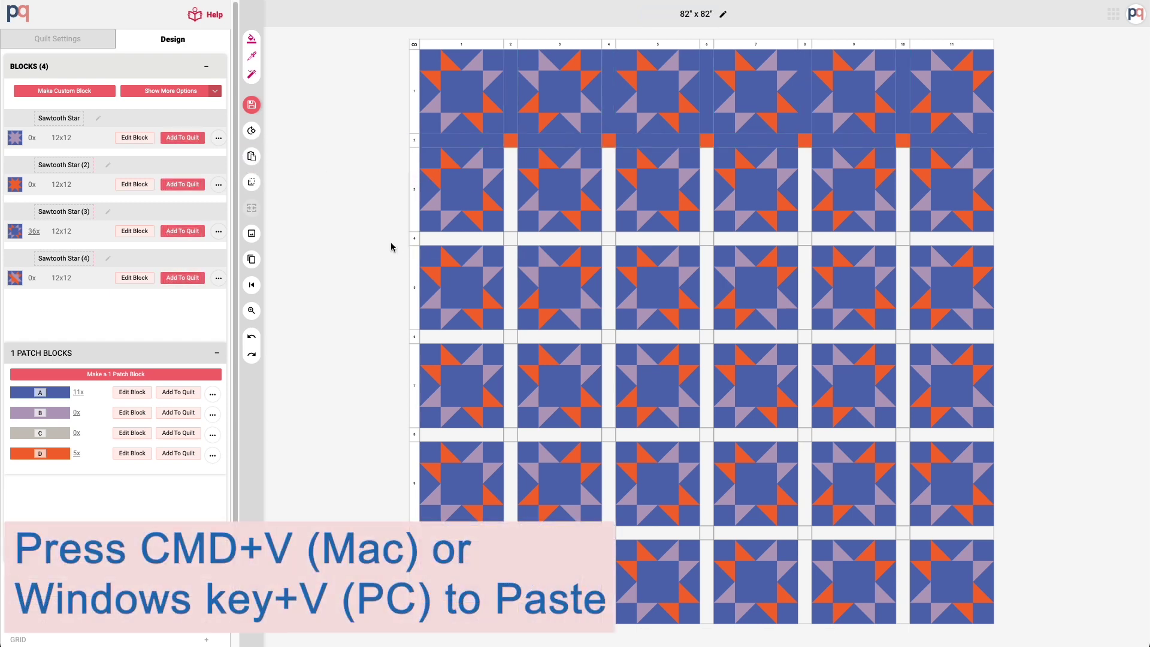
pyautogui.click(455, 243)
# - Paste the copied sashing row into rows 4, 6, 8 and 10
pyautogui.press('super+v')
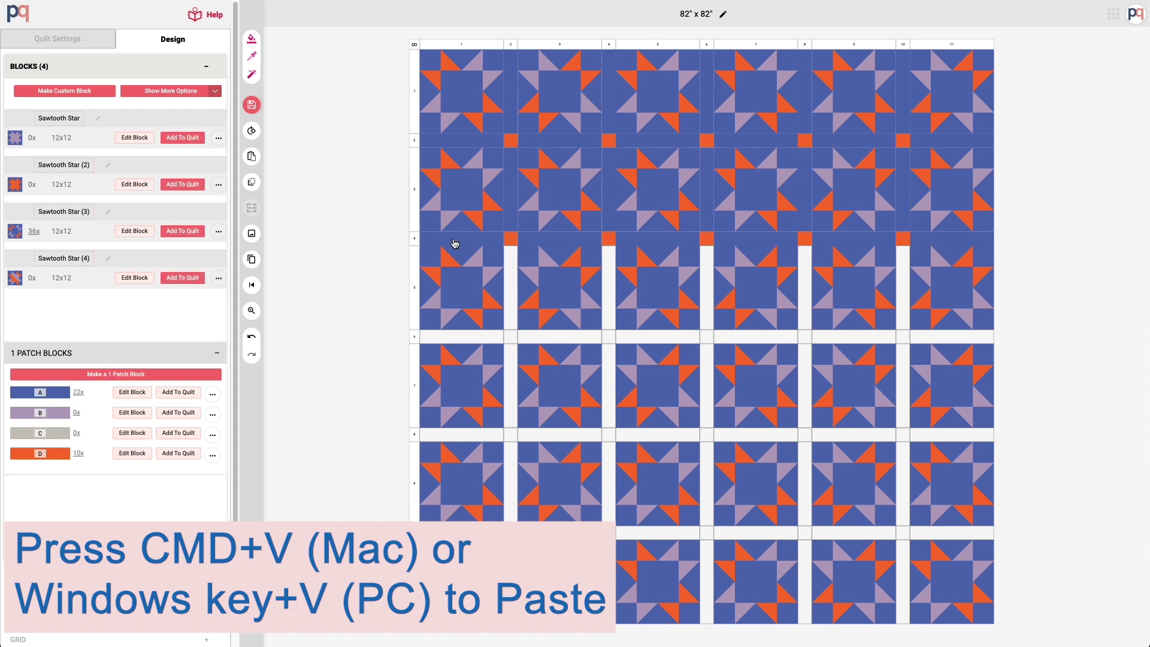
pyautogui.click(448, 342)
pyautogui.press('super+v')
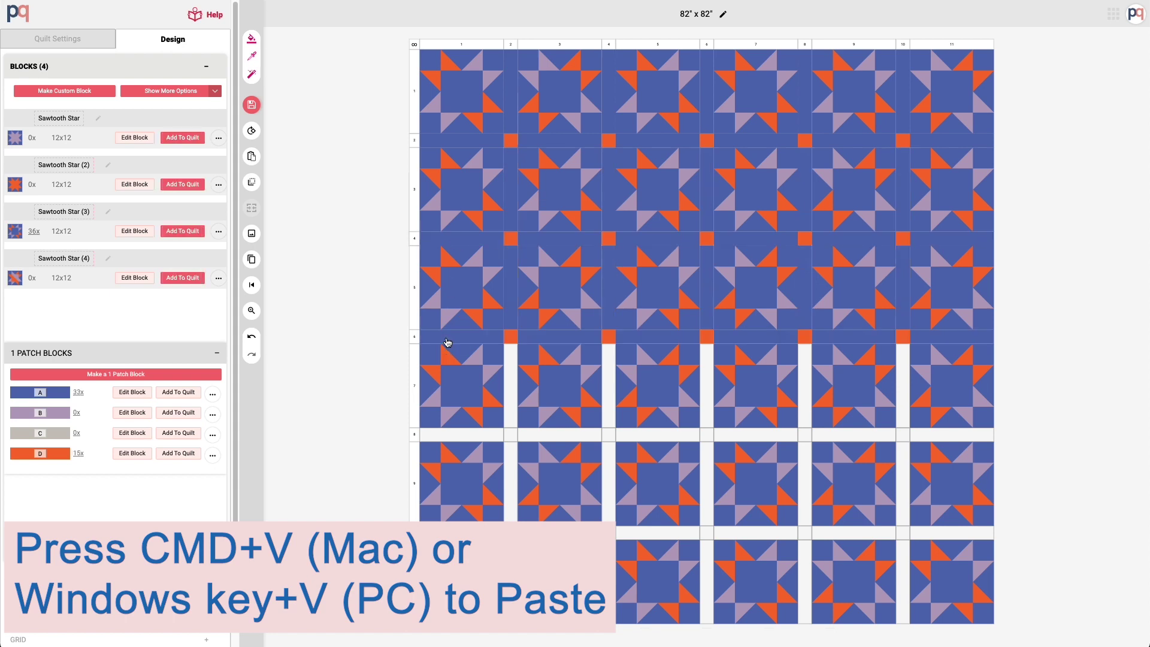
pyautogui.click(466, 437)
pyautogui.press('super+v')
pyautogui.click(453, 535)
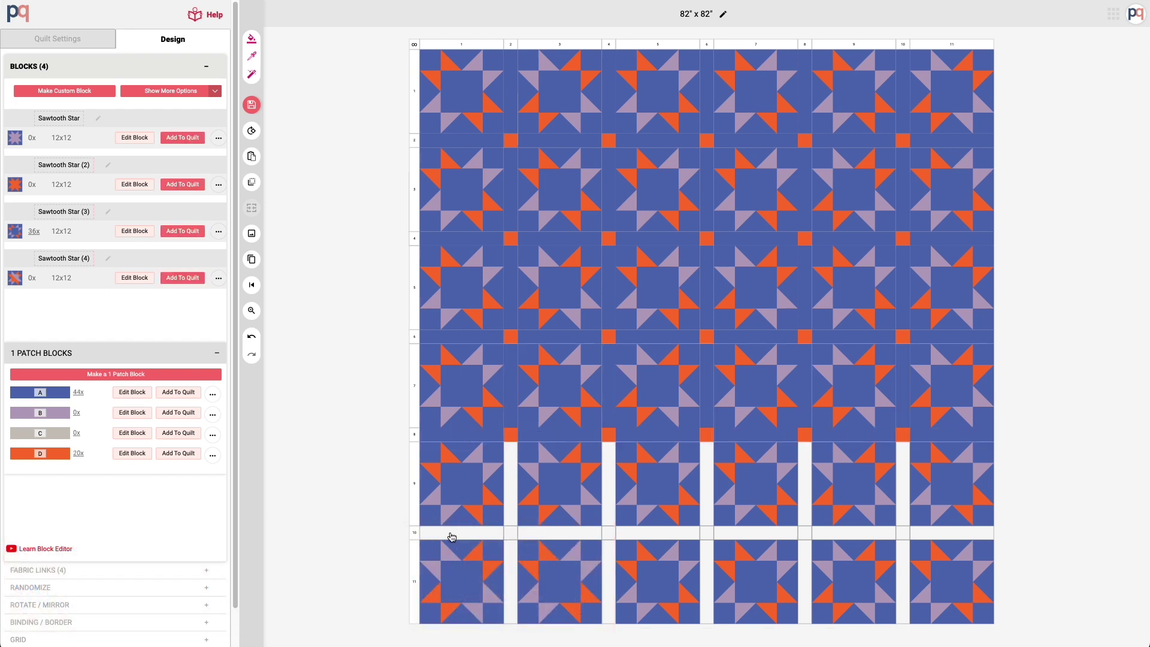
pyautogui.click(256, 163)
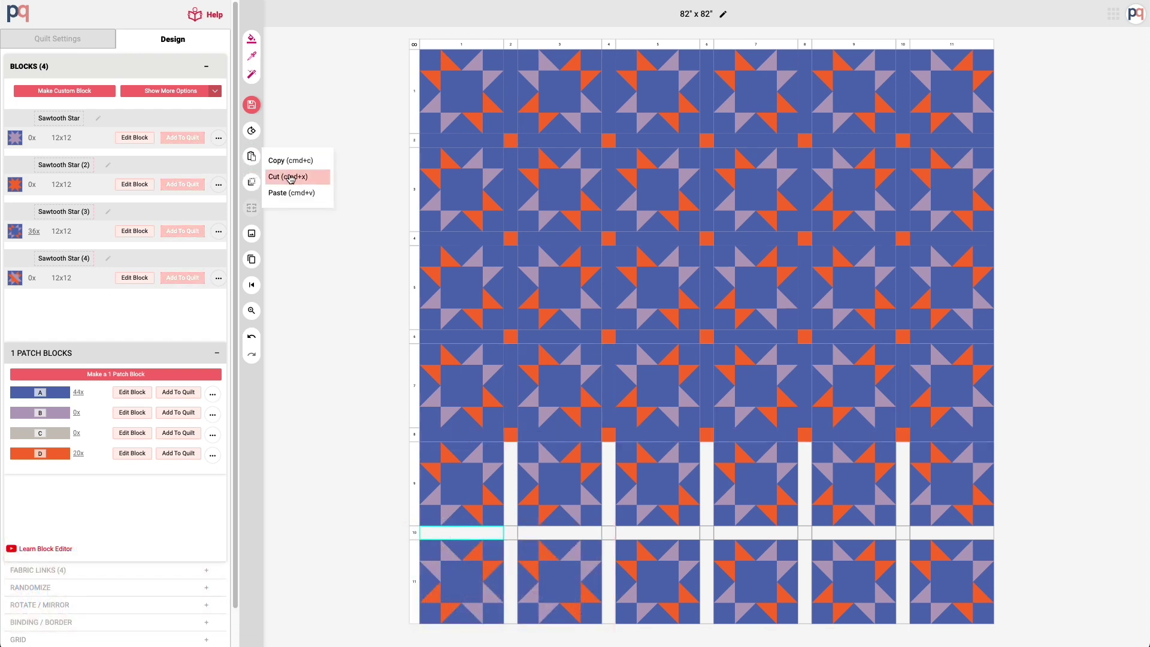
pyautogui.click(291, 190)
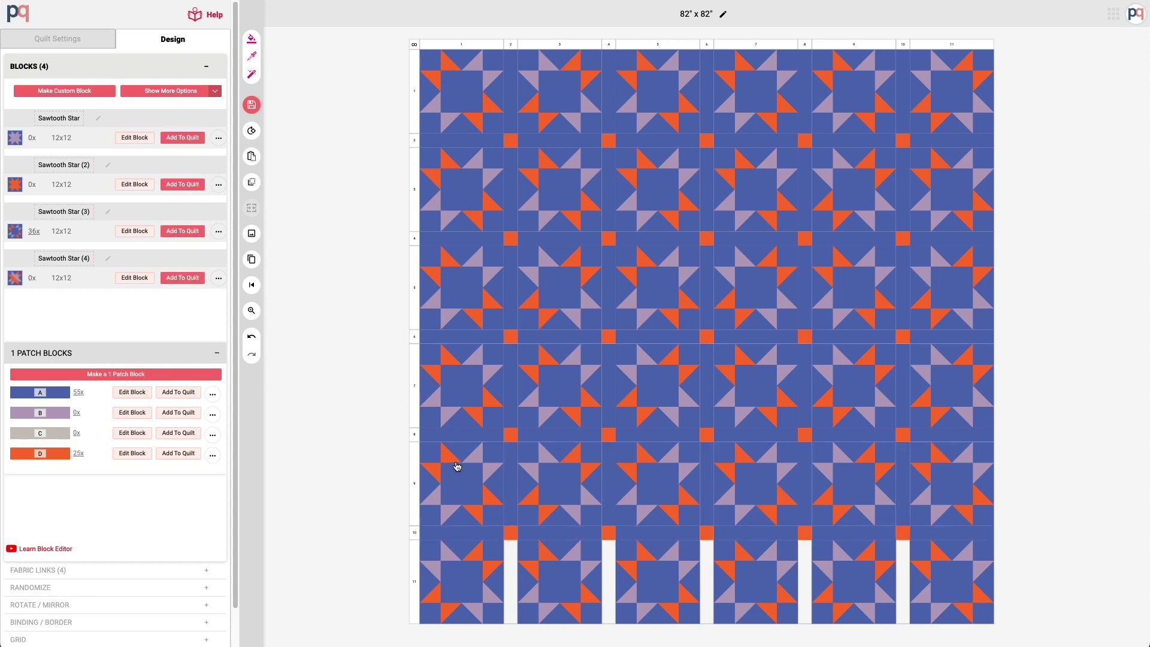
# - Select the row 9 strips in columns 2, 4, 6, 8 and 10, then deselect them
pyautogui.click(510, 509)
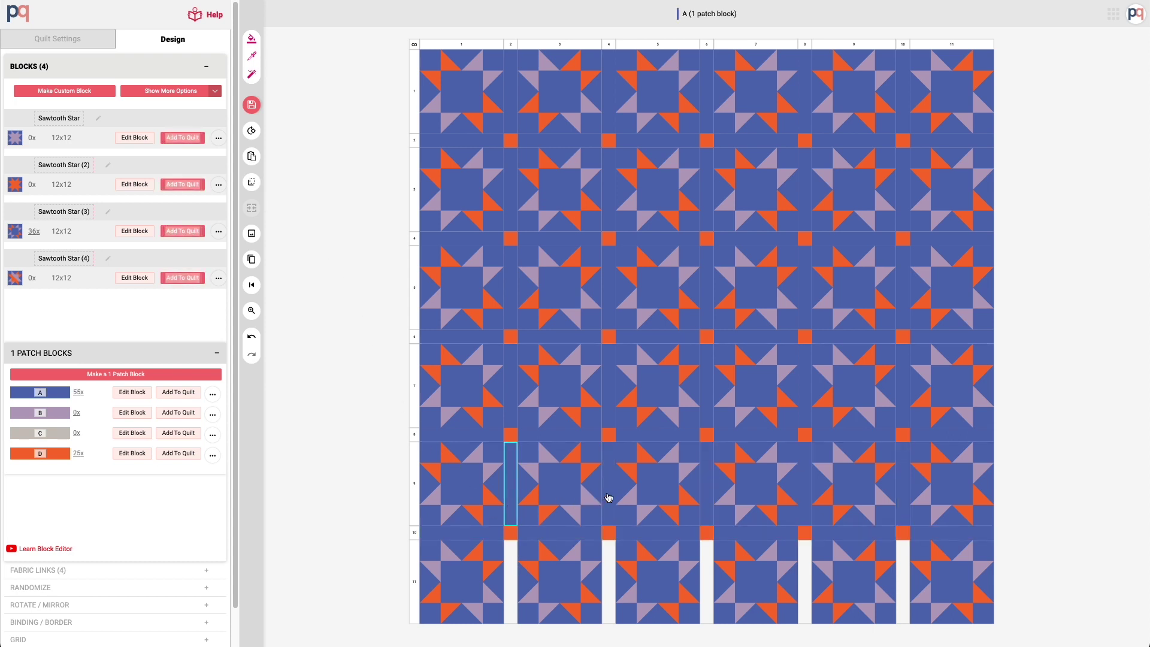
pyautogui.keyDown('shift'); pyautogui.click(608, 497); pyautogui.keyUp('shift')
pyautogui.keyDown('shift'); pyautogui.click(707, 500); pyautogui.keyUp('shift')
pyautogui.keyDown('shift'); pyautogui.click(803, 495); pyautogui.keyUp('shift')
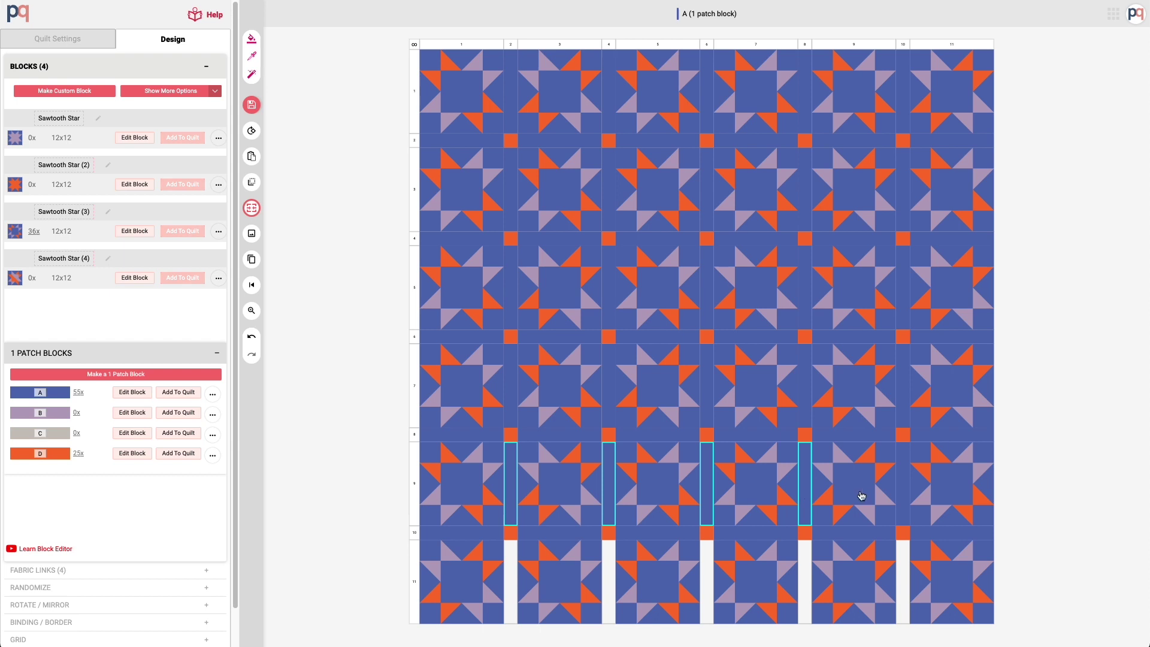
pyautogui.keyDown('shift'); pyautogui.click(898, 497); pyautogui.keyUp('shift')
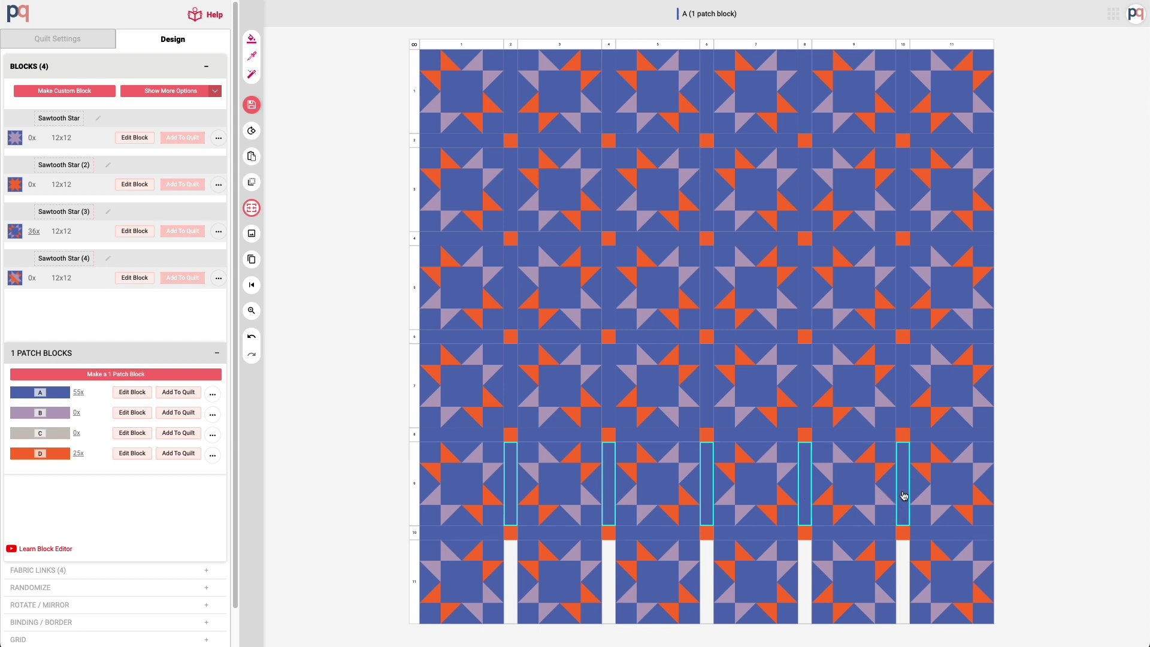
pyautogui.click(342, 334)
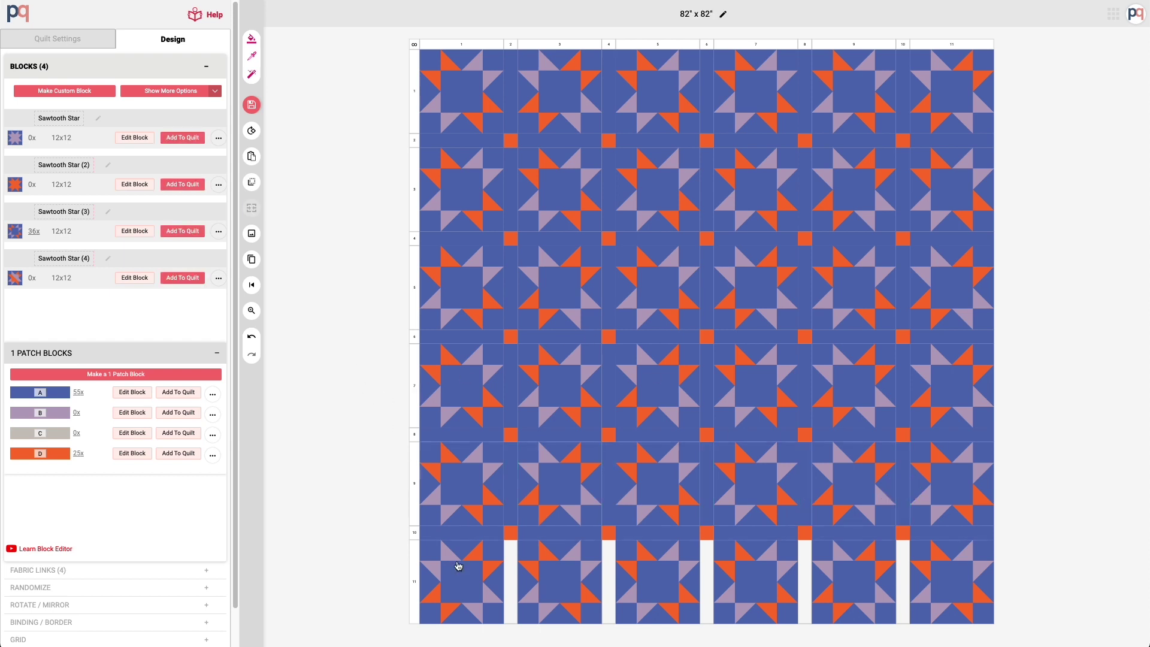
# - Fill row 11's white strips with blue patch A and save the quilt
pyautogui.click(511, 588)
pyautogui.click(506, 588)
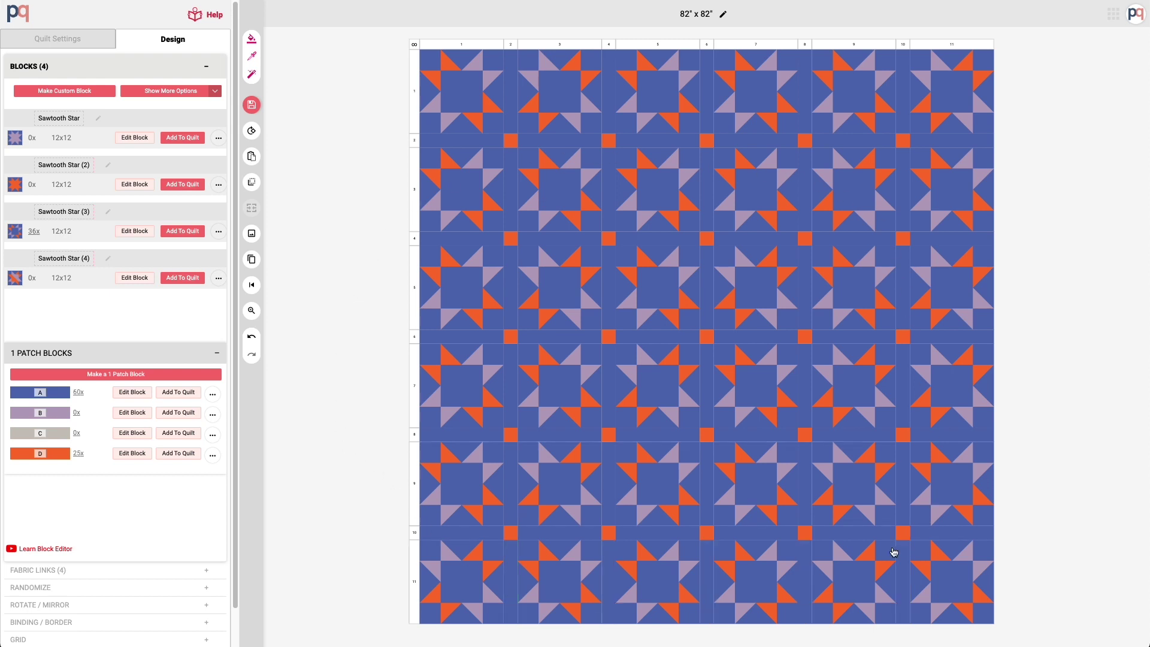
pyautogui.click(514, 338)
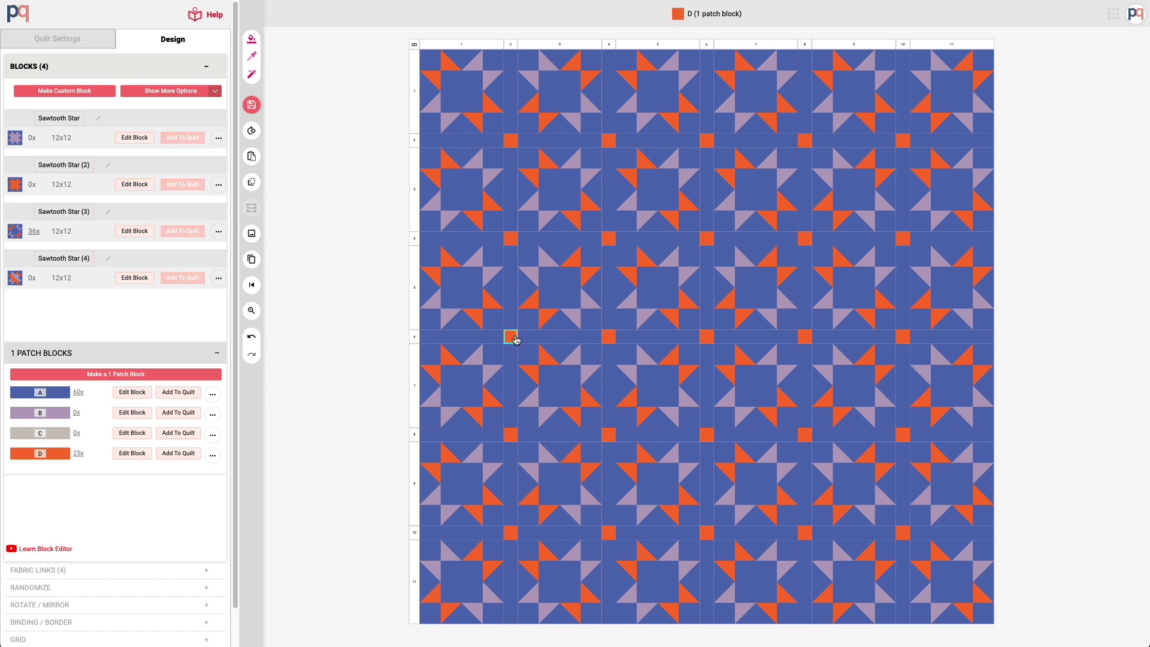
pyautogui.click(515, 338)
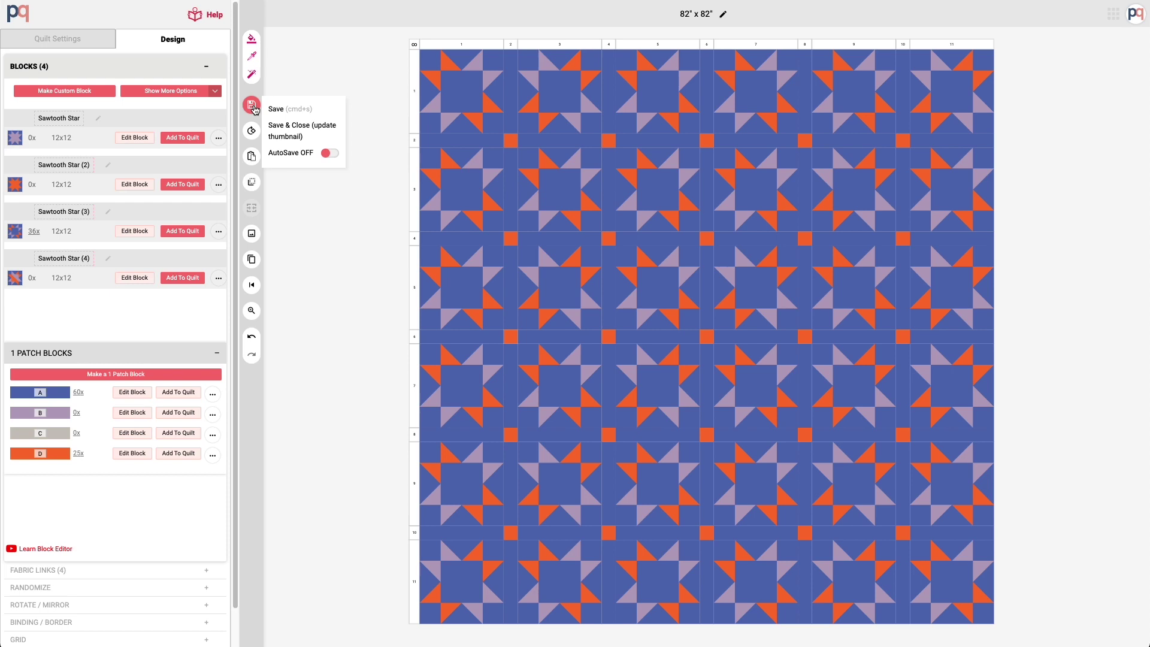
pyautogui.click(270, 107)
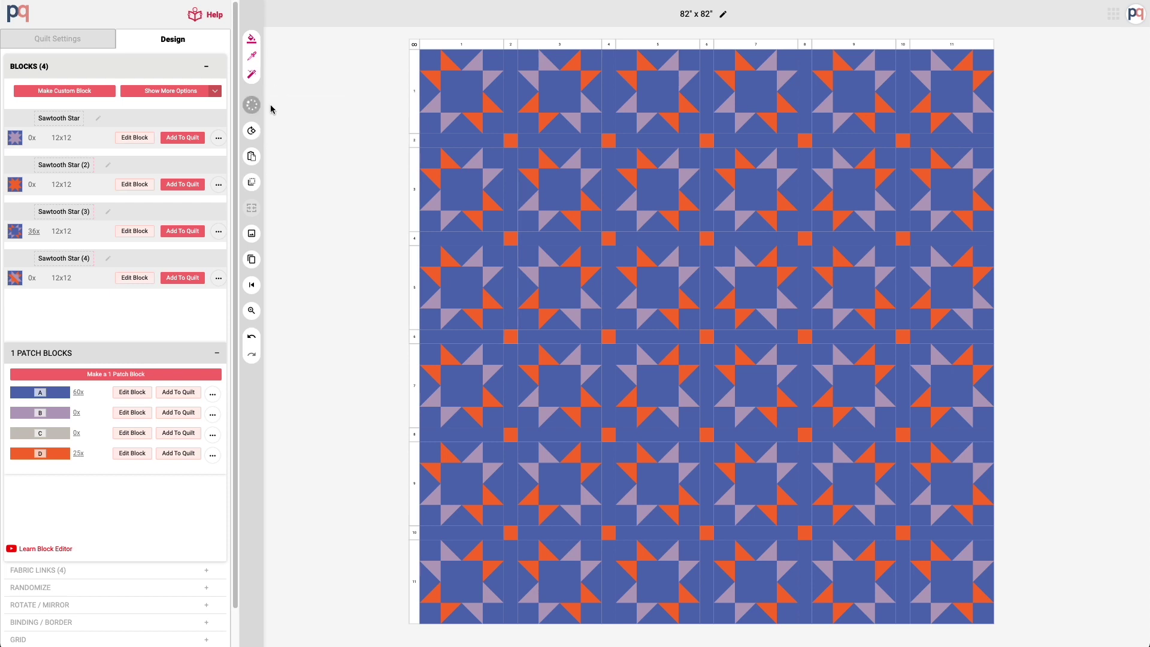